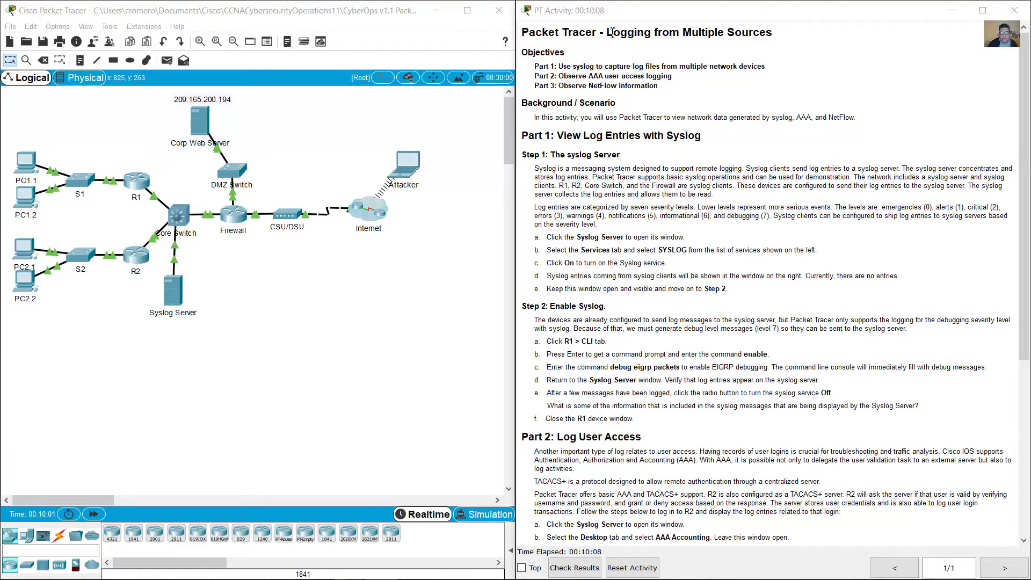
- Read the lab title, Part 1 and the Step 1 introduction on syslog clients
left_click_drag(609, 33, 773, 26)
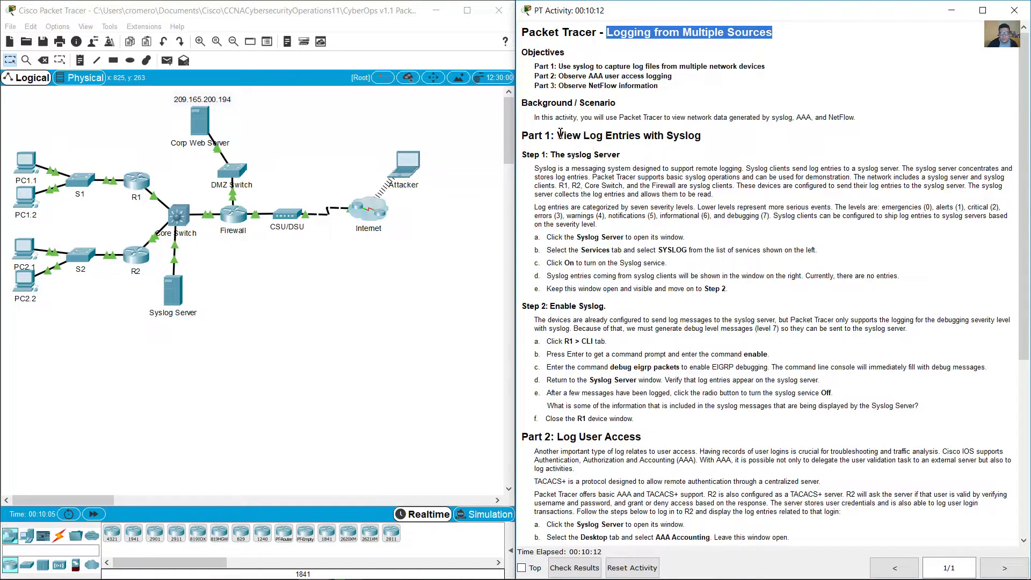
left_click_drag(559, 134, 701, 136)
scroll(702, 141, "down", 2)
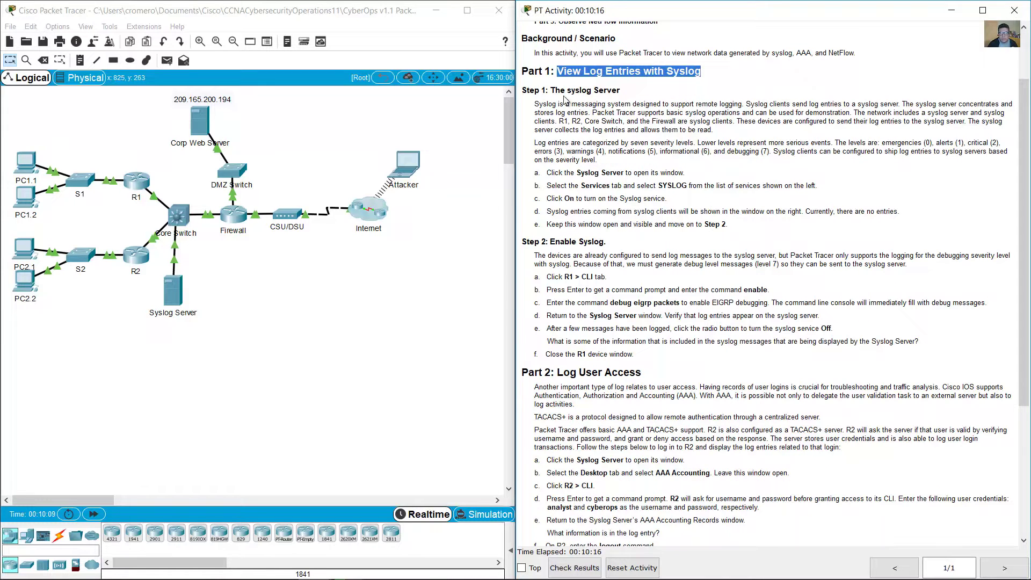
left_click_drag(558, 91, 622, 89)
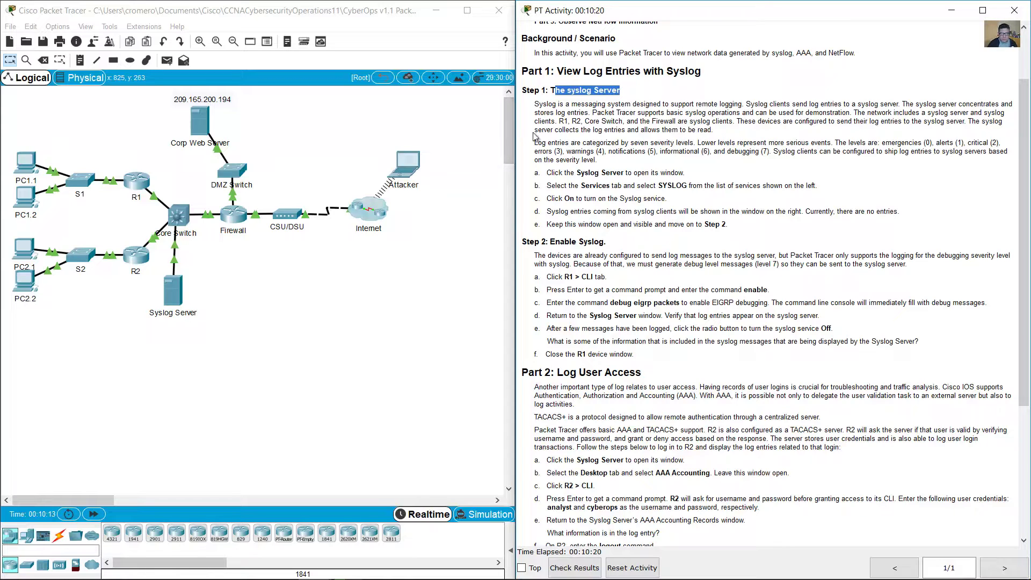
left_click_drag(535, 105, 853, 113)
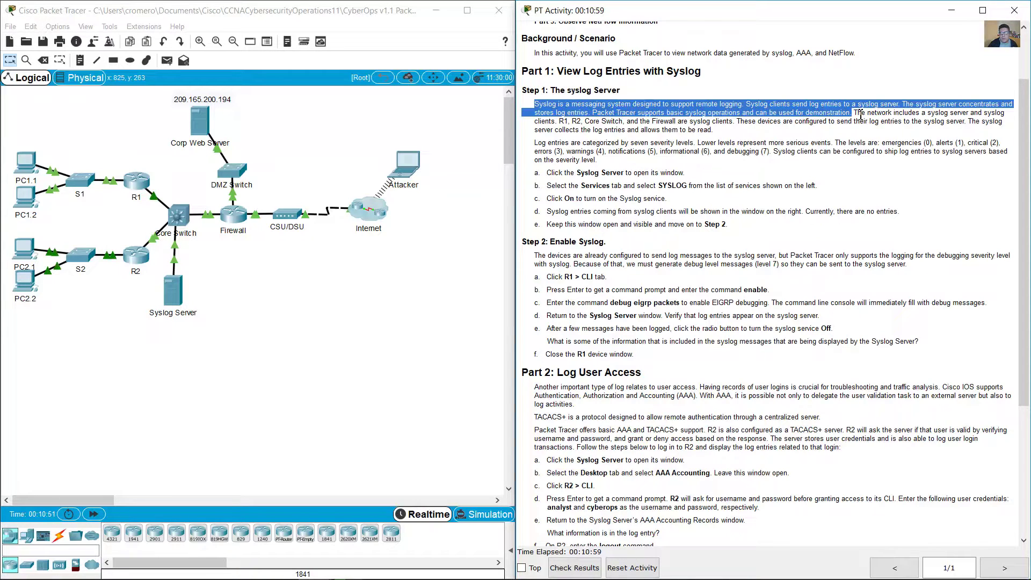
left_click(857, 113)
left_click_drag(857, 113, 734, 125)
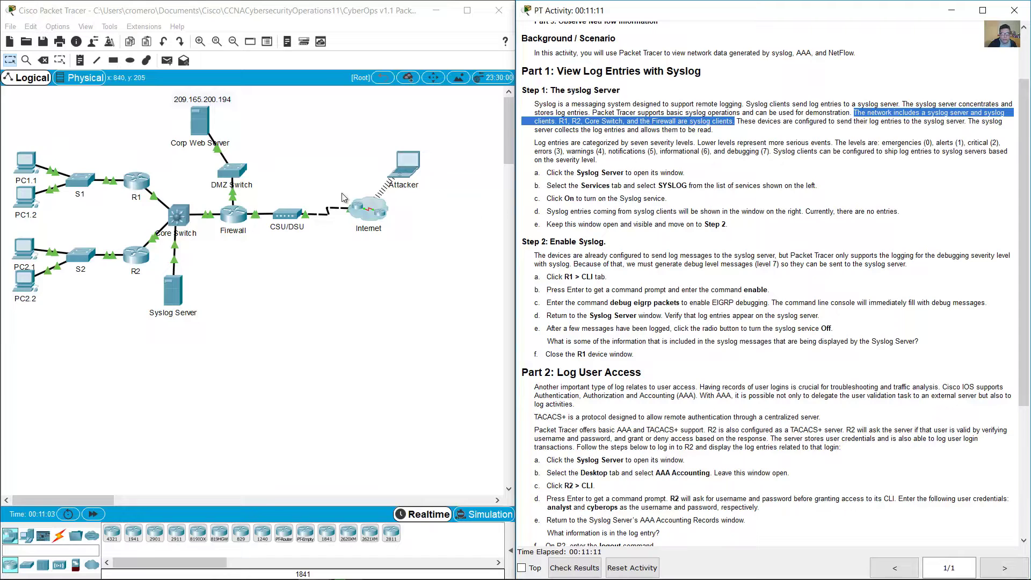
- Locate the Syslog Server in the topology and read about log severity levels
left_click(249, 125)
left_click_drag(234, 299, 121, 338)
left_click(127, 229)
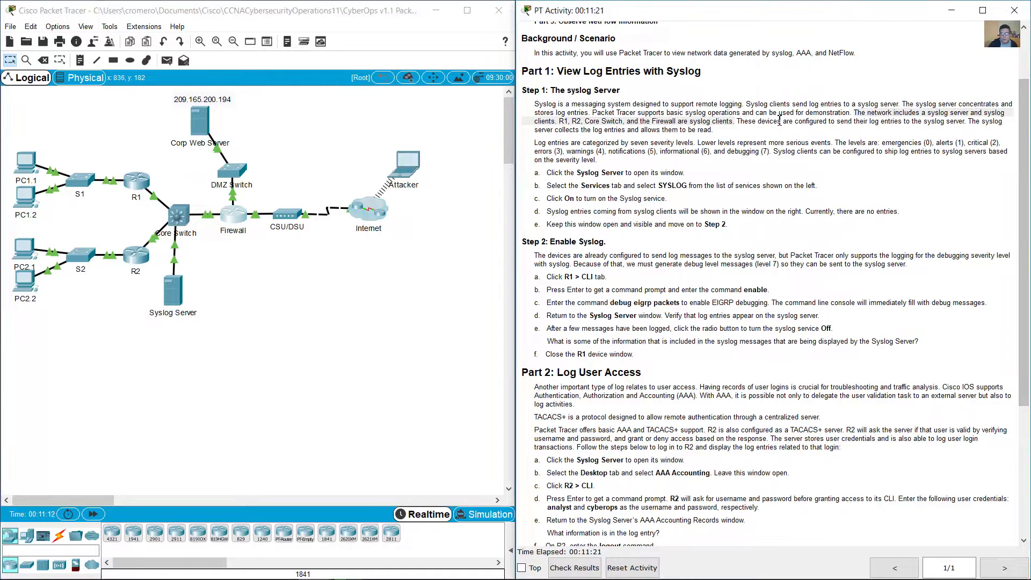
left_click_drag(740, 121, 723, 134)
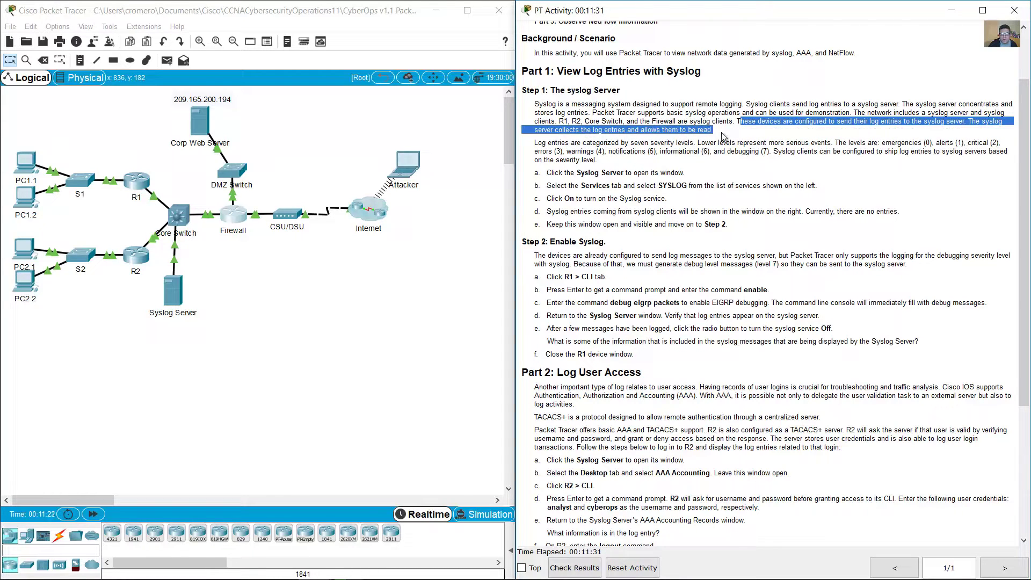
left_click_drag(536, 143, 623, 143)
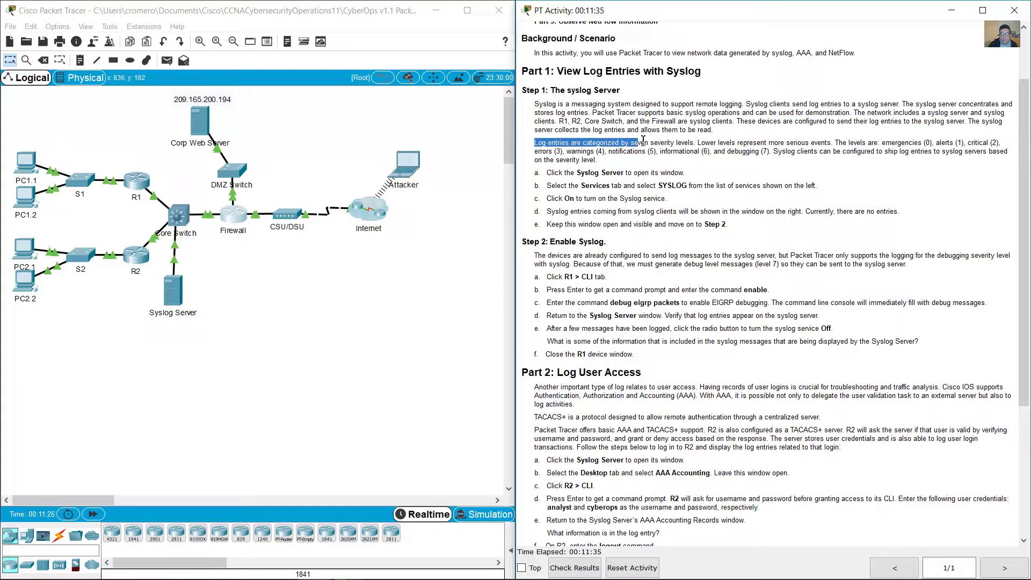
left_click_drag(672, 139, 993, 142)
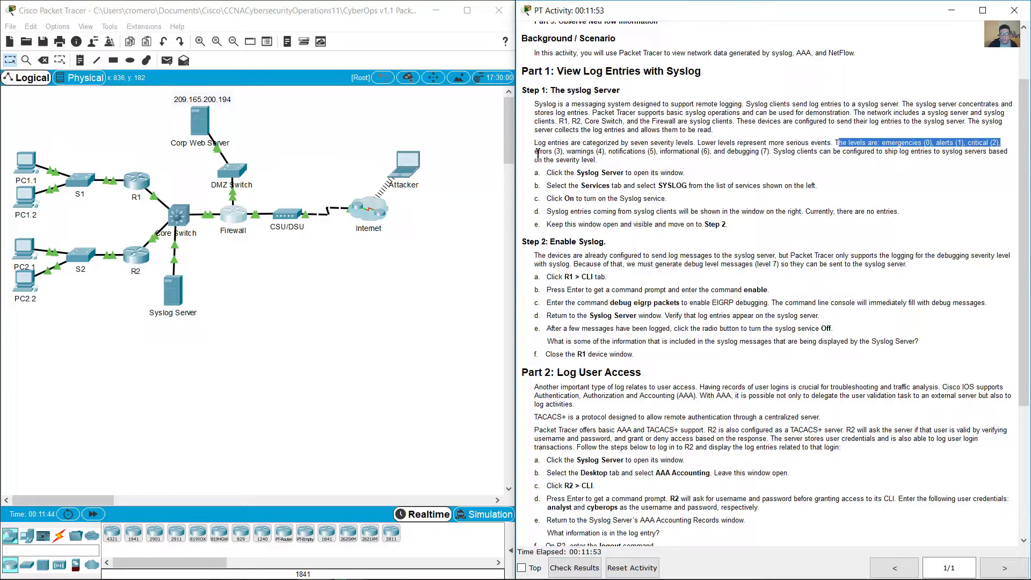
left_click_drag(534, 151, 770, 152)
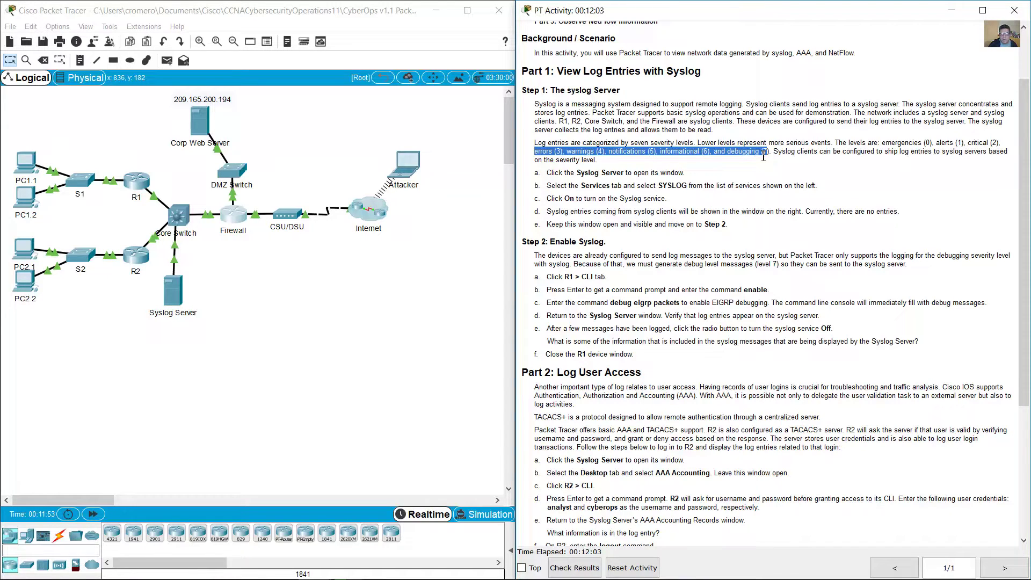
left_click_drag(774, 153, 680, 185)
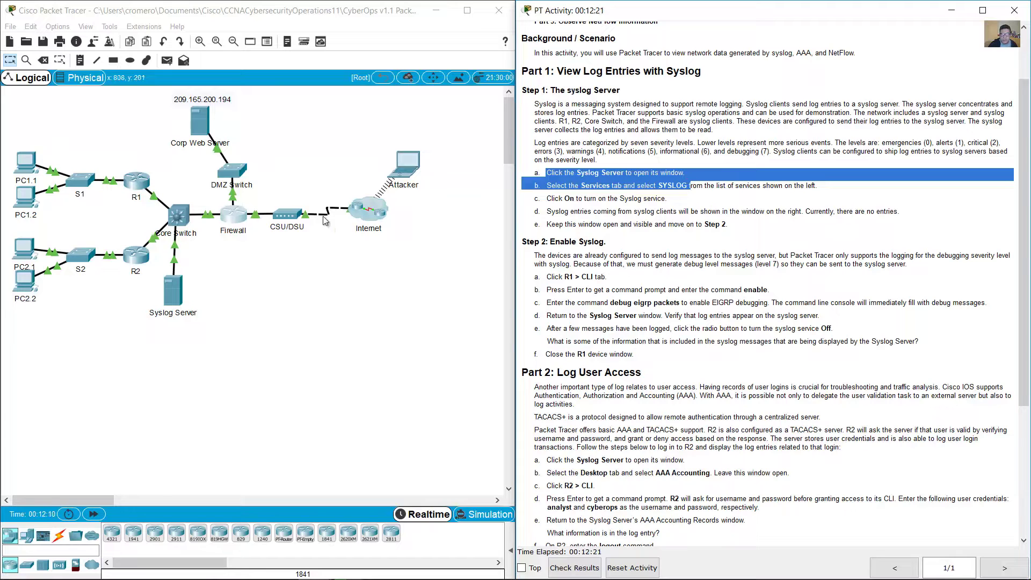
- Open the Syslog Server's Services > SYSLOG page and switch the service On
left_click(181, 303)
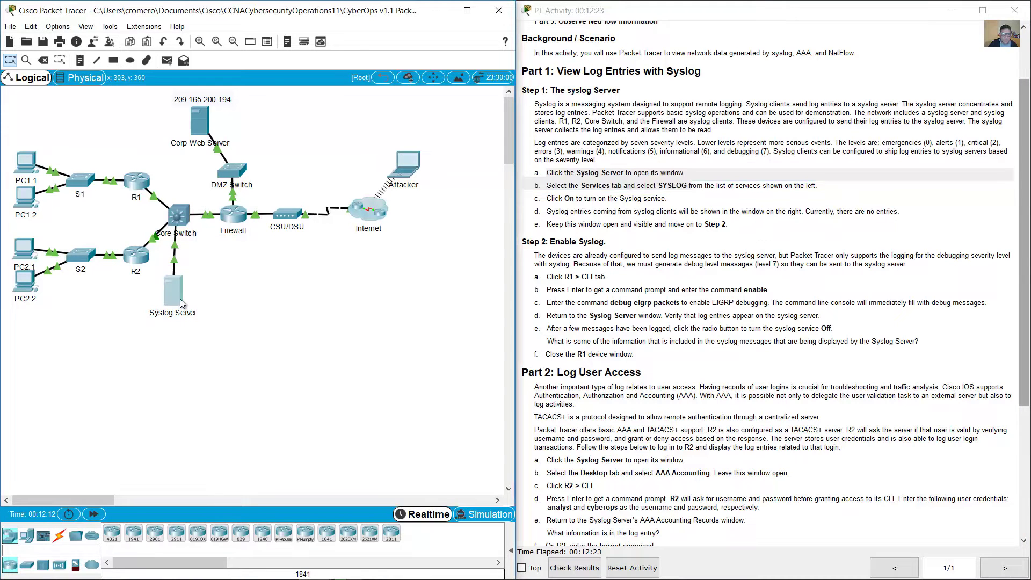
left_click_drag(494, 94, 421, 186)
left_click(317, 213)
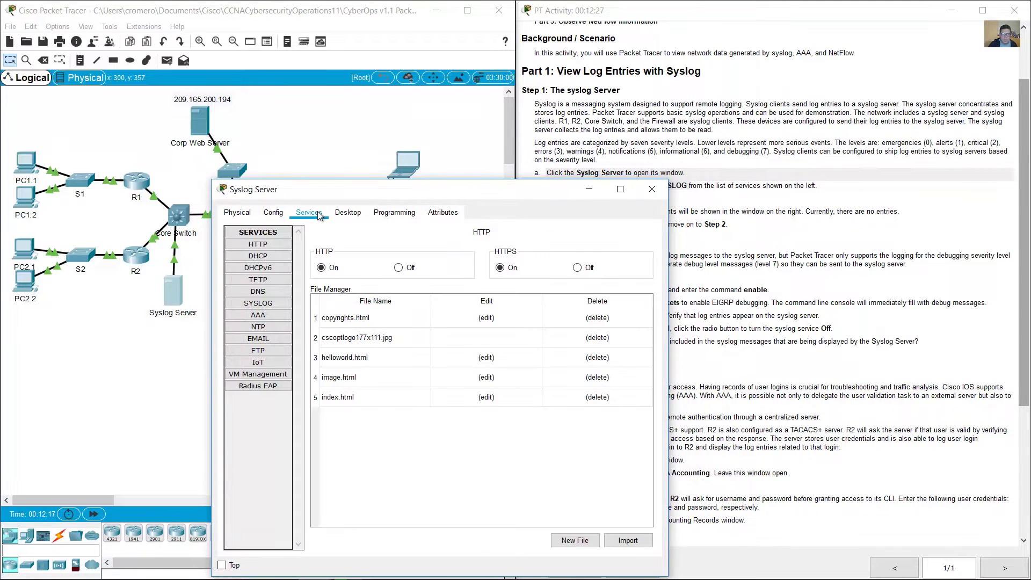
left_click(258, 304)
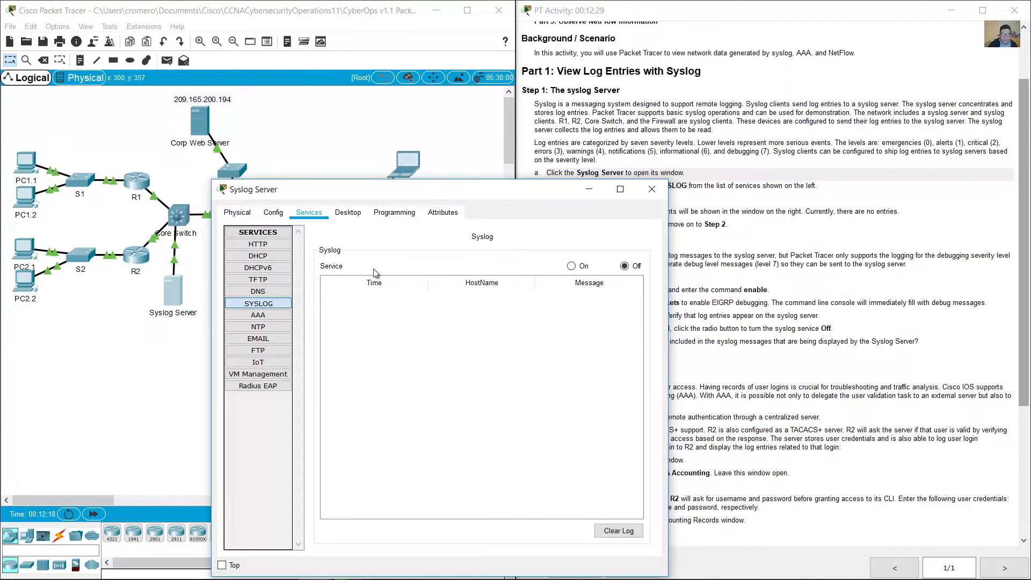
left_click(708, 215)
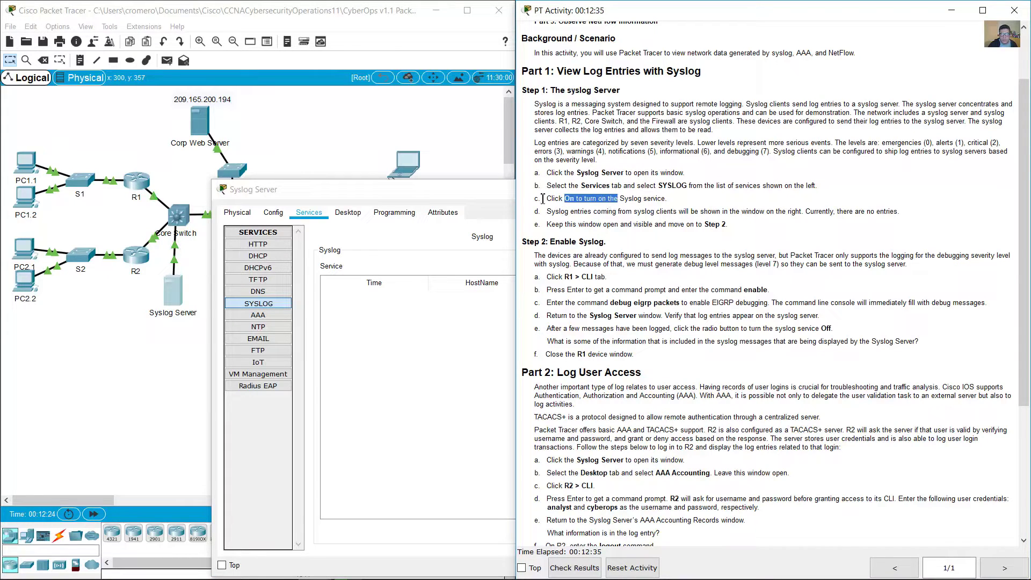
left_click(503, 201)
left_click(572, 266)
left_click(762, 240)
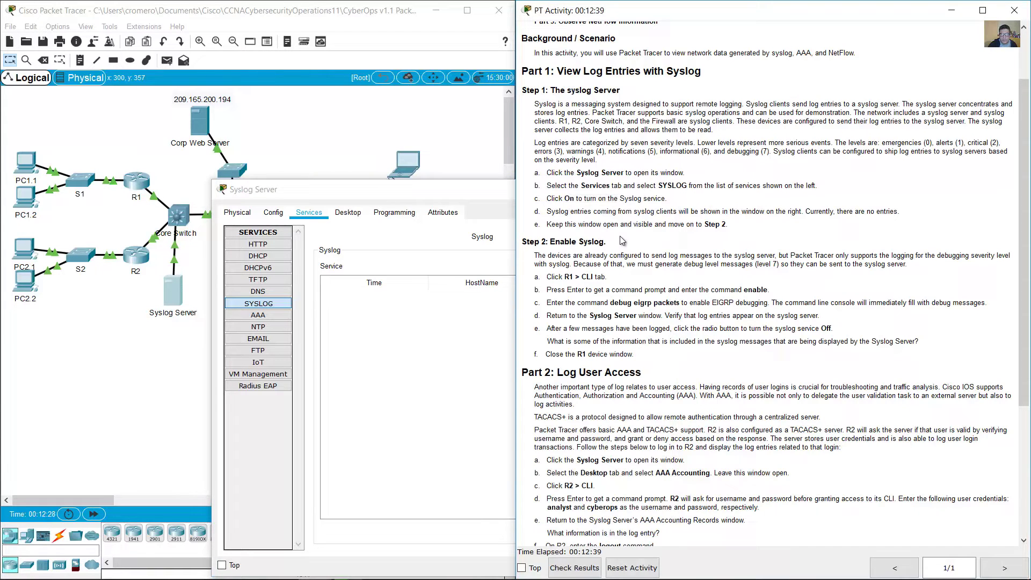
- Read step d on where syslog entries will appear, keeping the Syslog Server window available
left_click_drag(555, 215, 759, 215)
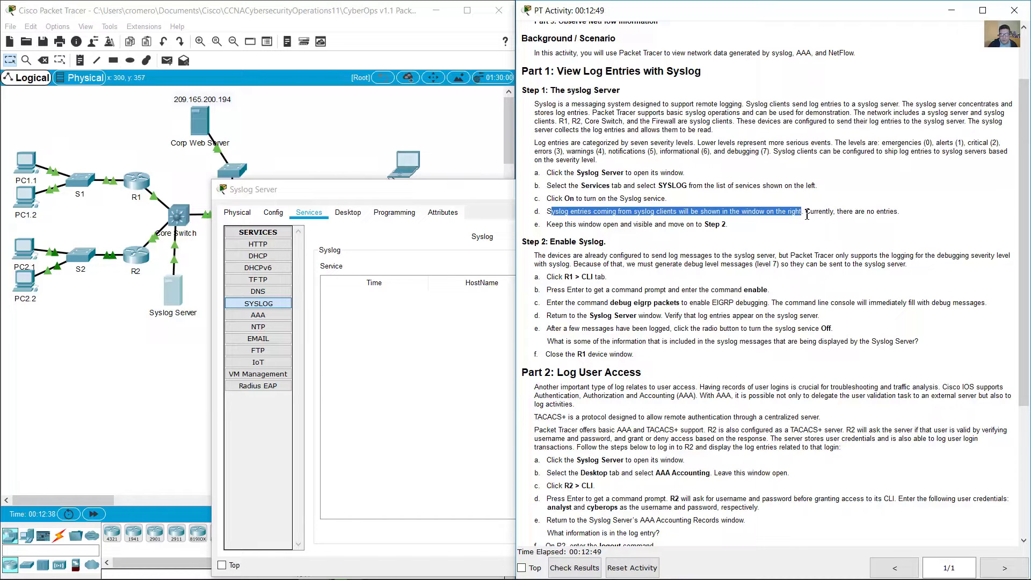
left_click_drag(804, 216, 913, 218)
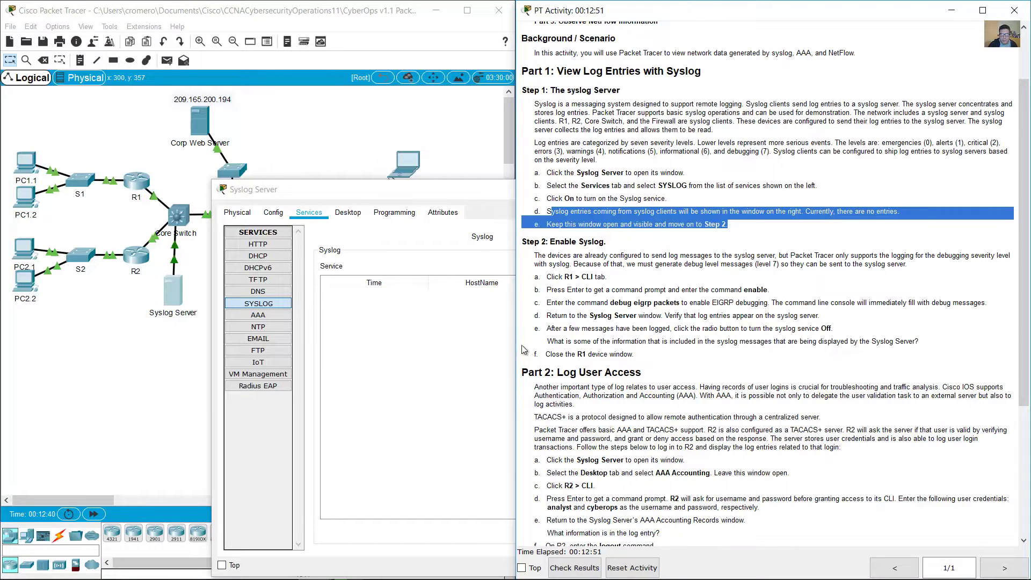
left_click(454, 338)
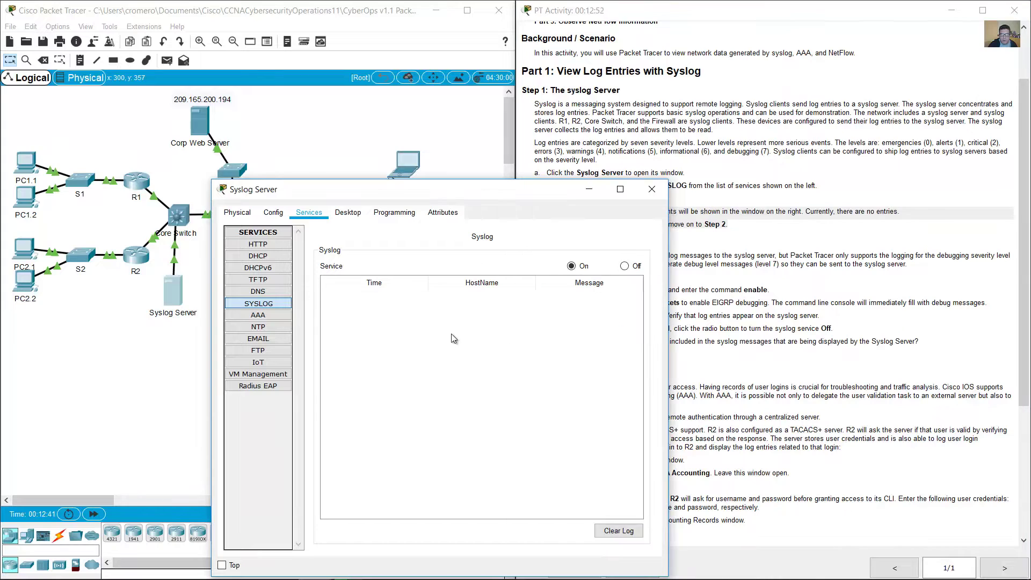
left_click(819, 233)
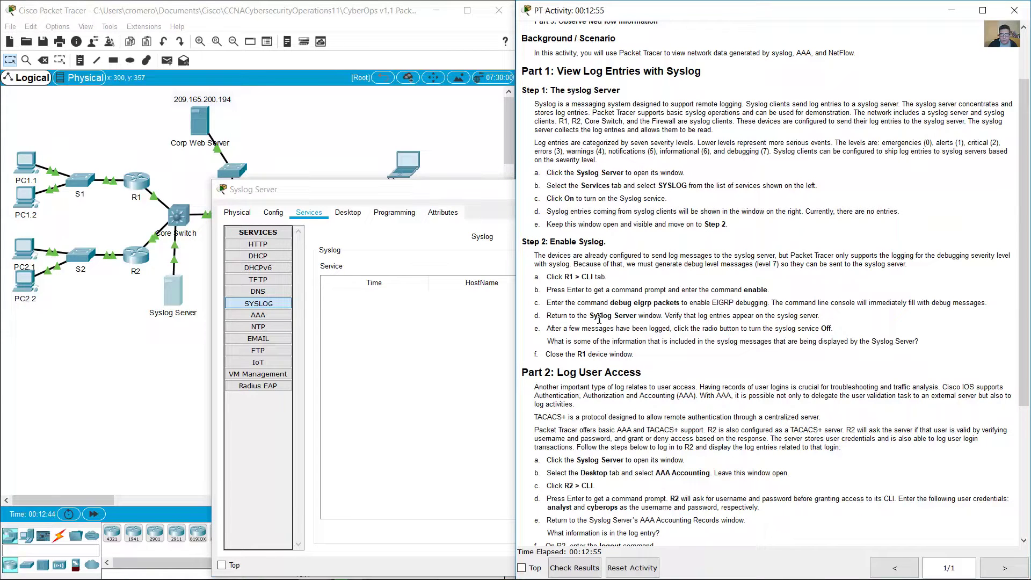
- Read step e and the Step 2 paragraph on opening R1's command line, then return to the topology
left_click_drag(552, 228, 688, 222)
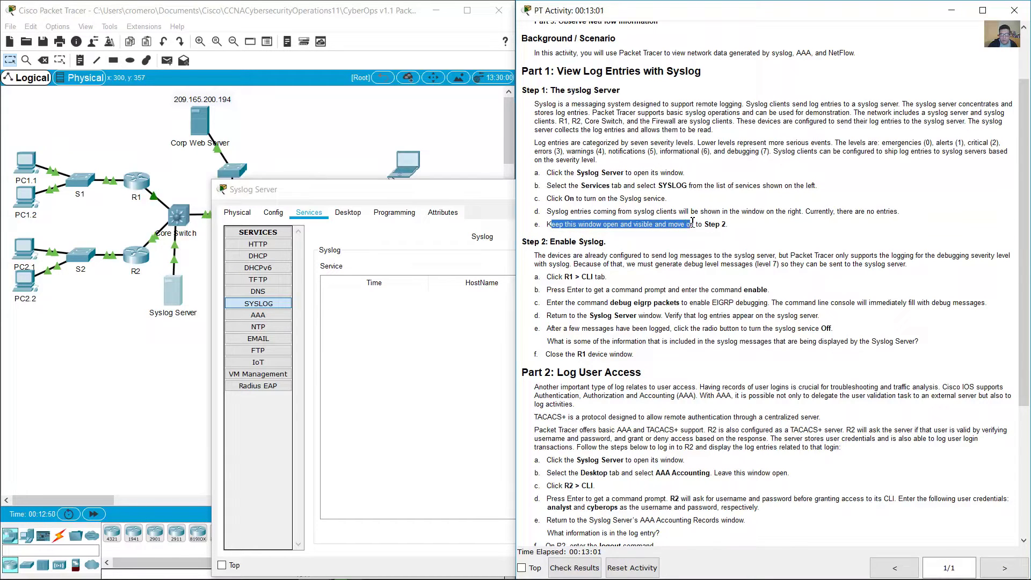
left_click_drag(692, 221, 690, 223)
left_click_drag(553, 244, 604, 245)
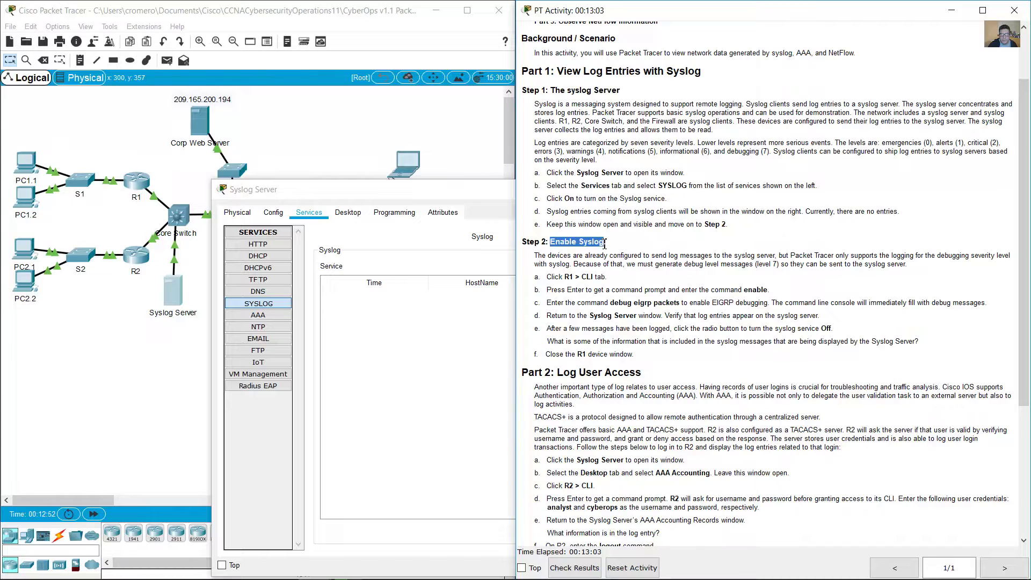
scroll(975, 267, "down", 3)
scroll(975, 267, "down", 1)
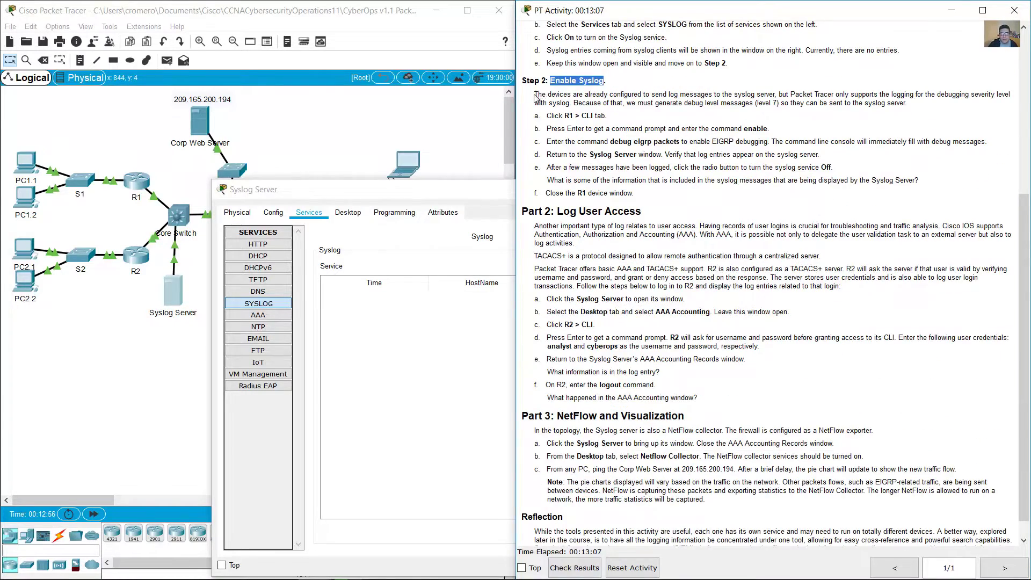
left_click_drag(535, 97, 756, 107)
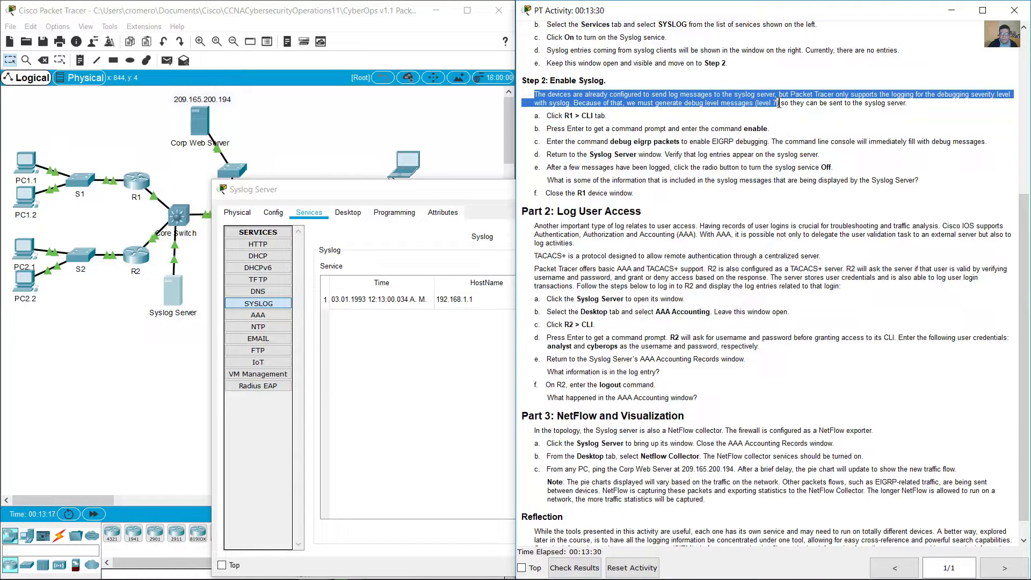
left_click_drag(809, 102, 913, 102)
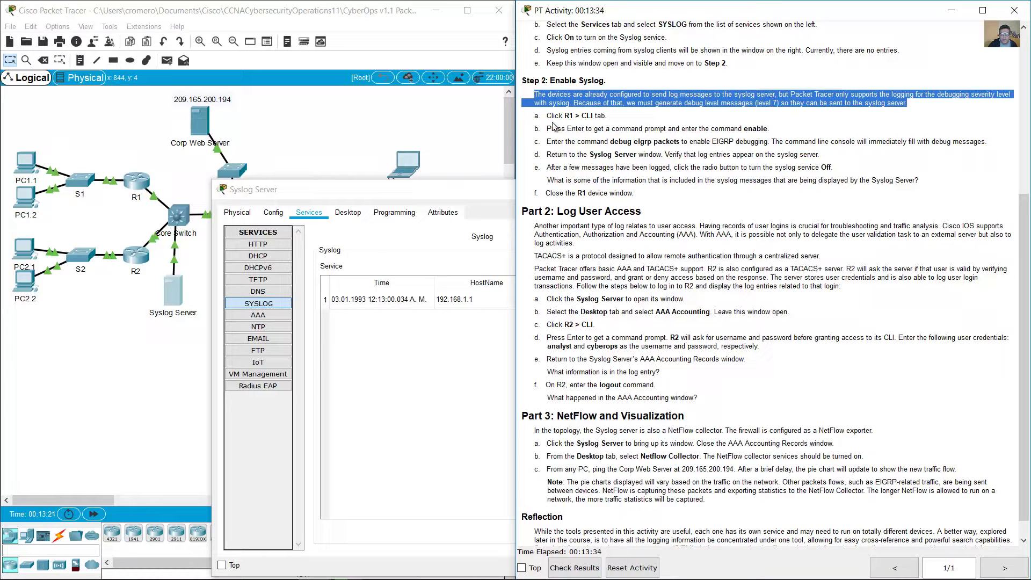
left_click_drag(549, 120, 617, 113)
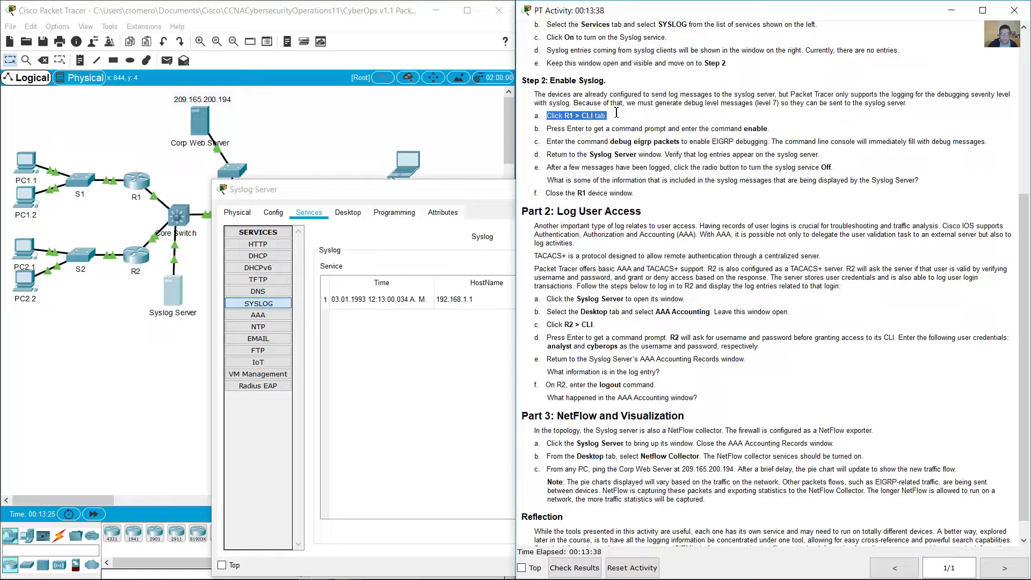
left_click(288, 150)
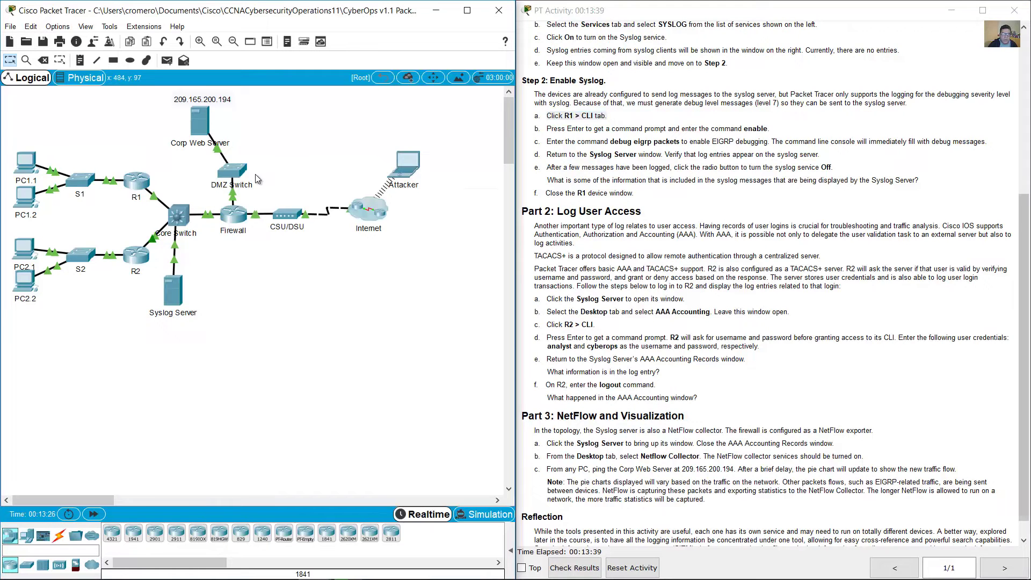
- Open R1's command-line window and enlarge it beside the instructions
left_click(146, 183)
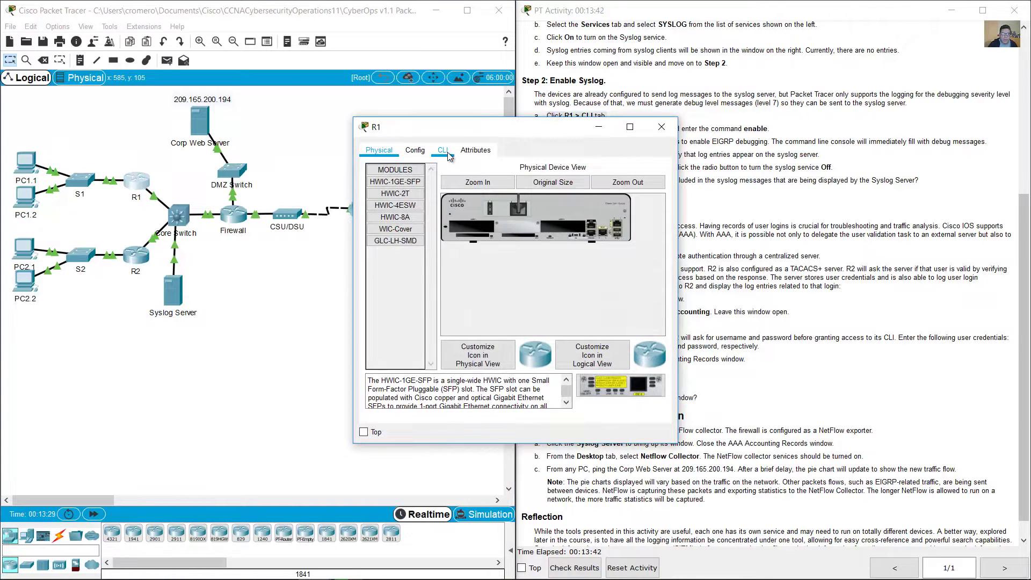
left_click(455, 150)
left_click_drag(460, 134, 113, 267)
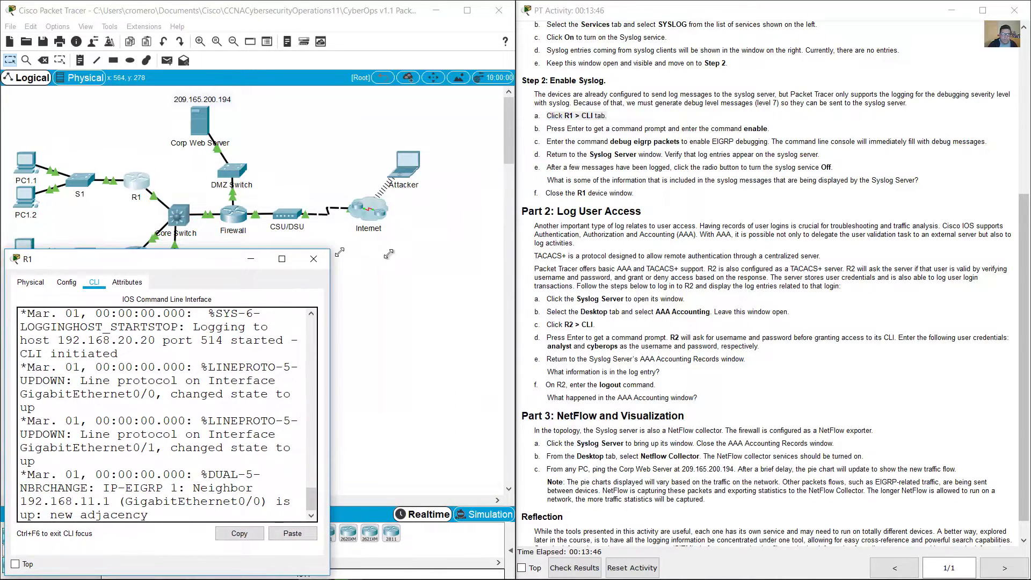
left_click_drag(331, 251, 520, 289)
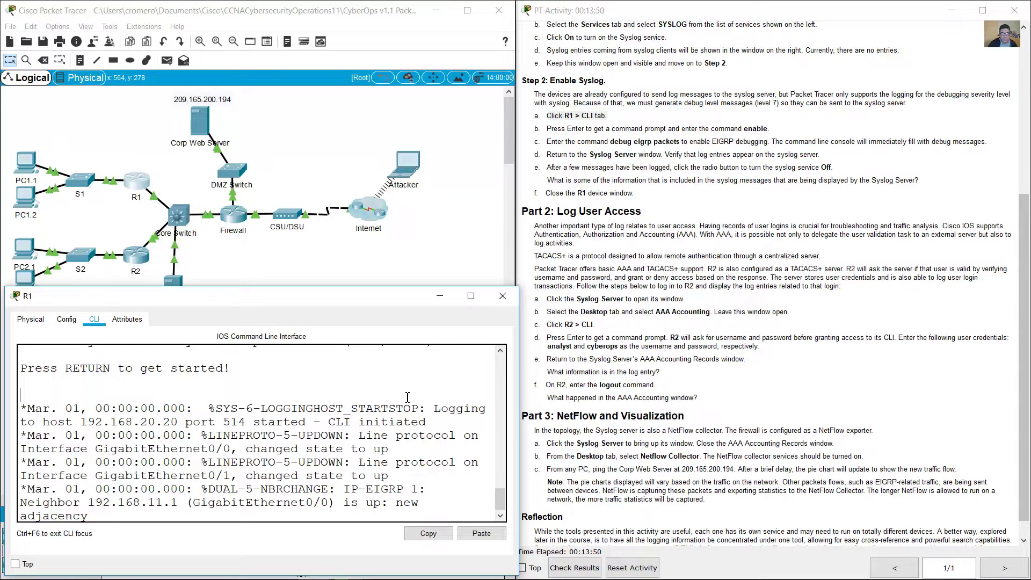
- Enter privileged mode with enable and type 'debug eigrp packet' at R1's prompt
key("Return")
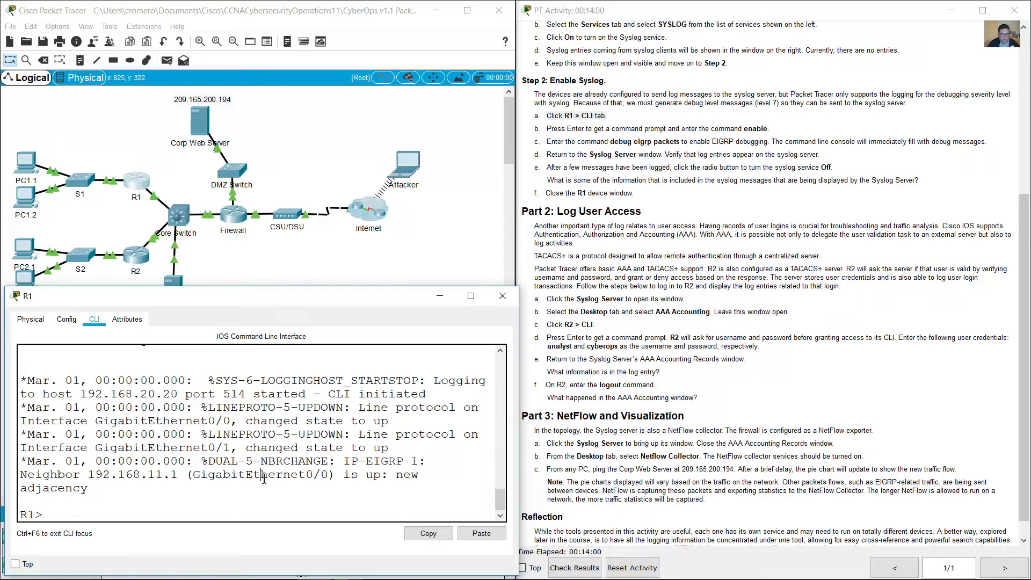
type("enable")
key("Return")
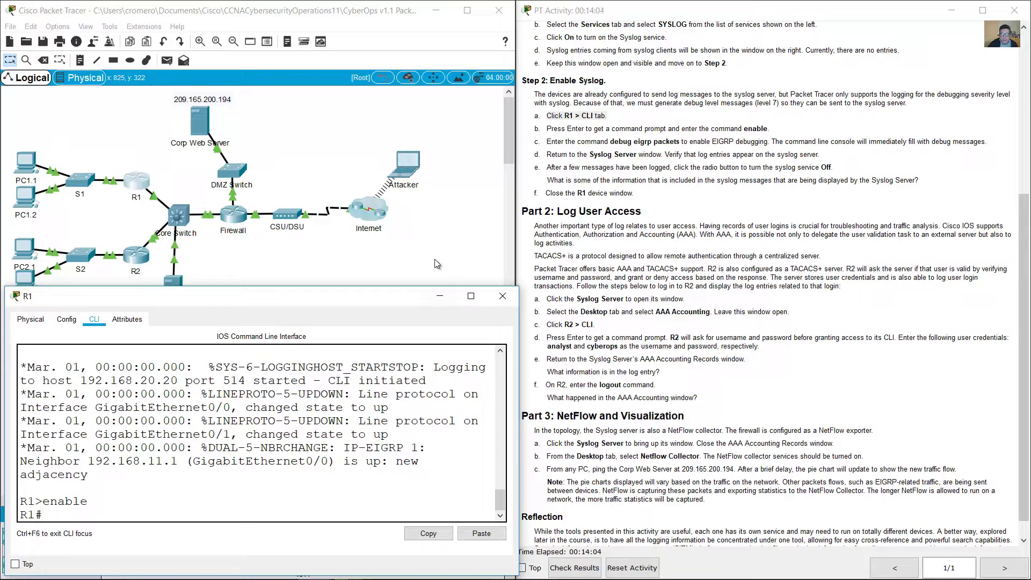
left_click_drag(557, 142, 679, 141)
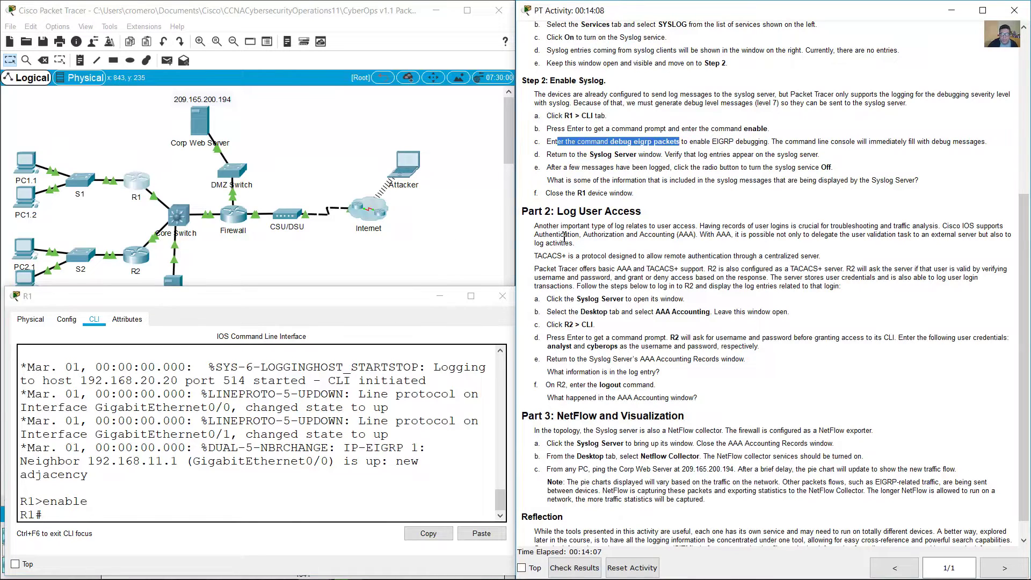
left_click(260, 529)
type("debug eigrp packets")
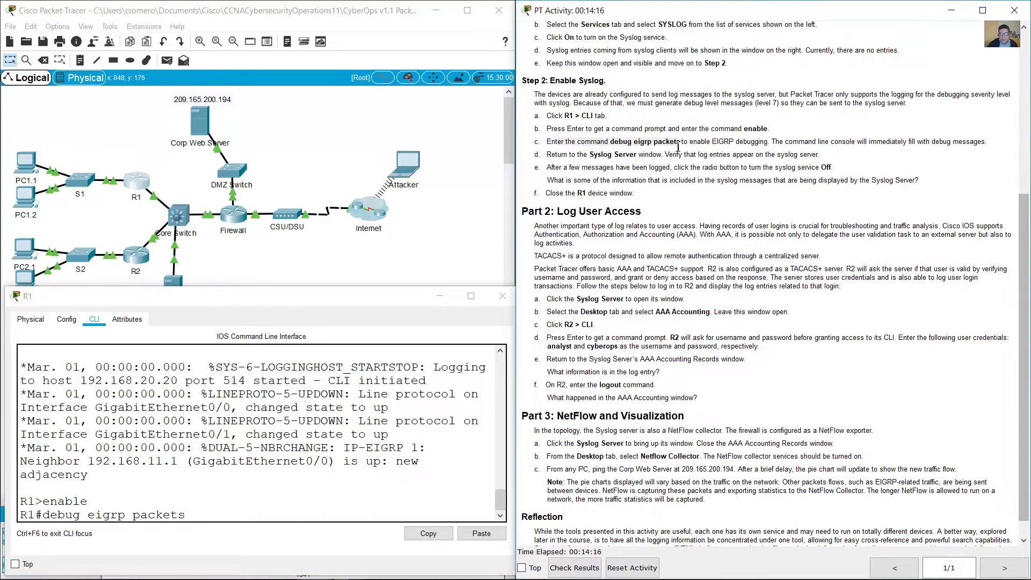
left_click_drag(689, 142, 766, 139)
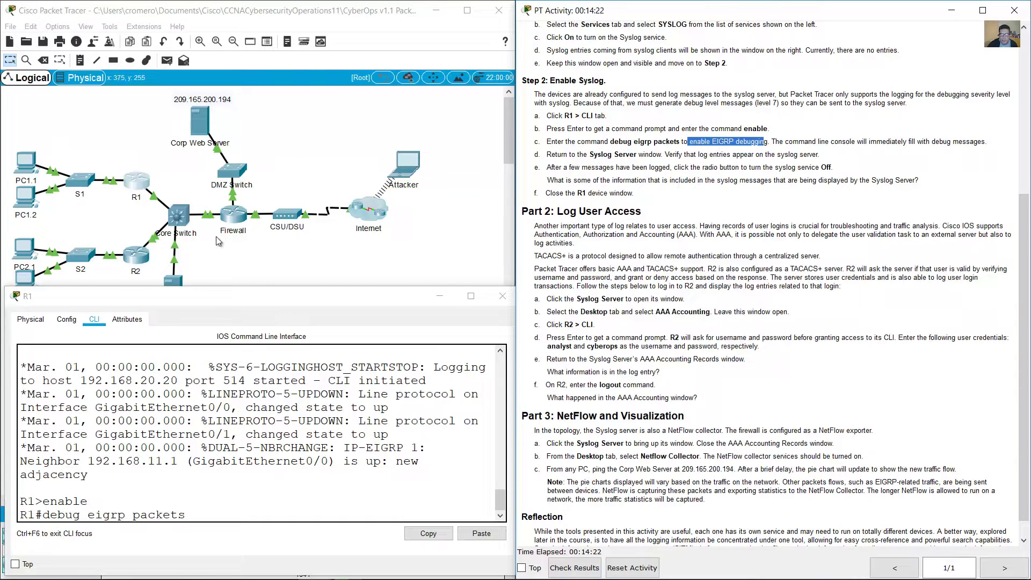
left_click(192, 269)
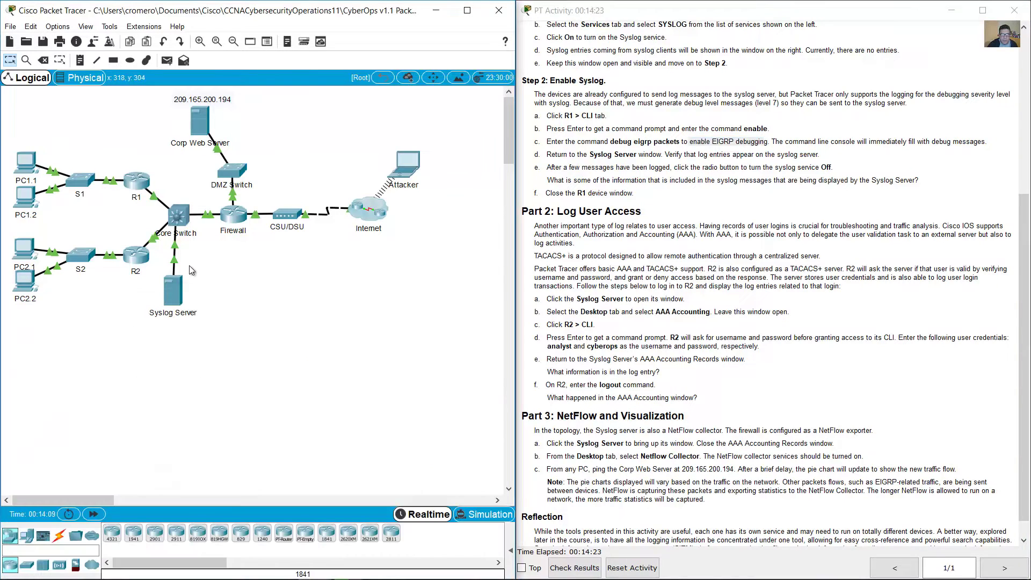
- Place the Syslog Server log beside R1's console and run debug eigrp packet
left_click(173, 291)
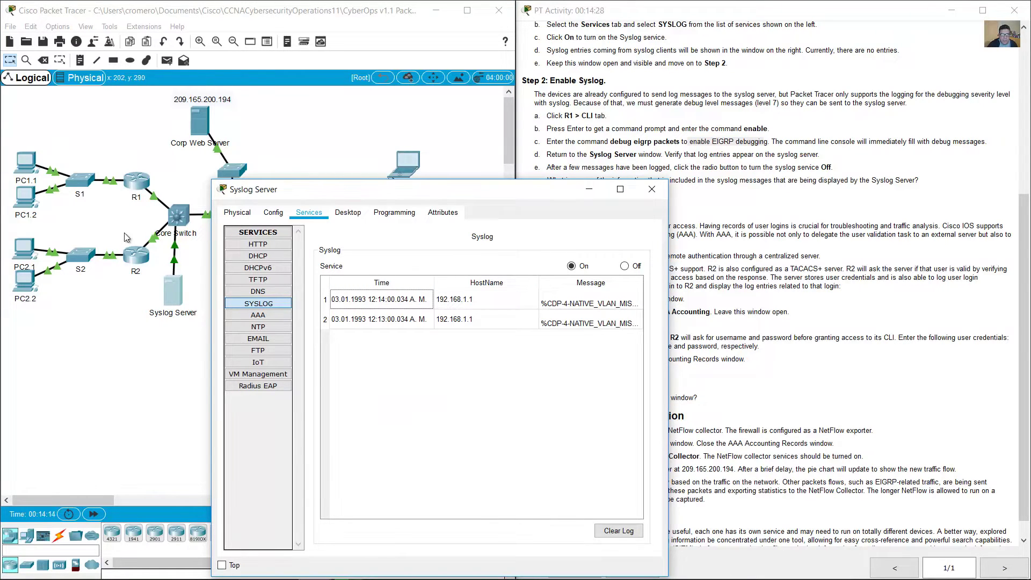
left_click(138, 182)
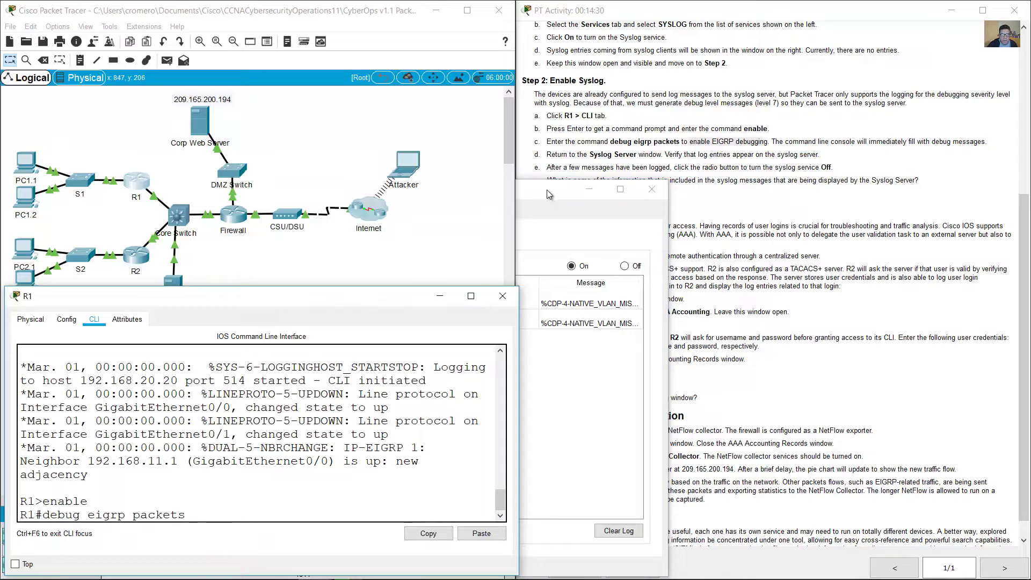
left_click_drag(546, 189, 865, 192)
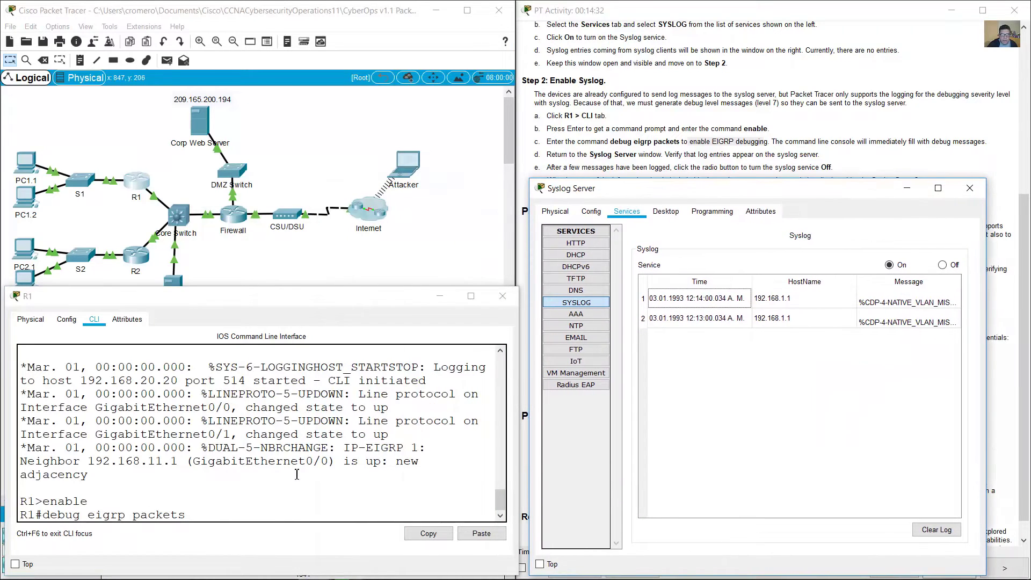
left_click(286, 491)
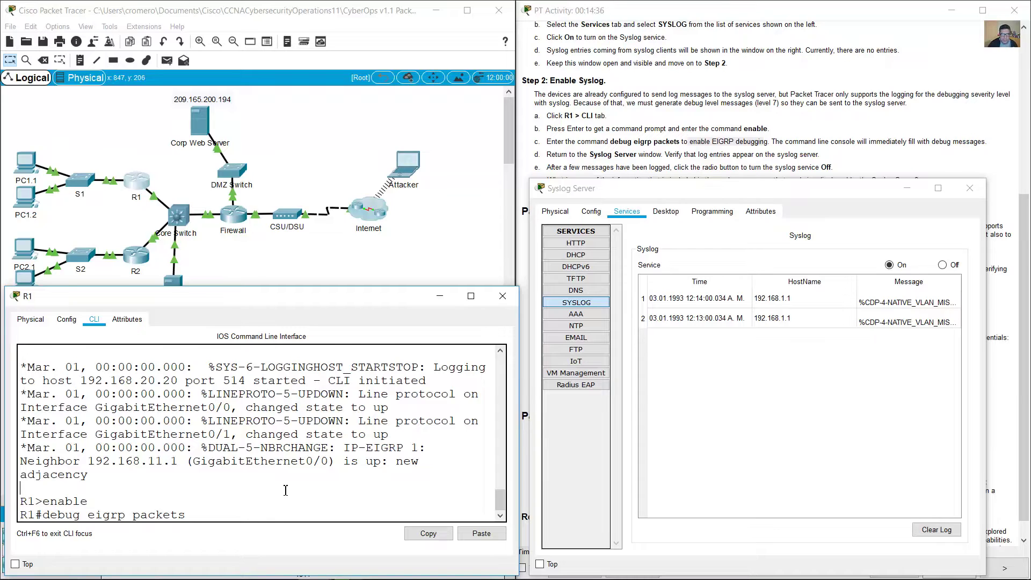
key("Return")
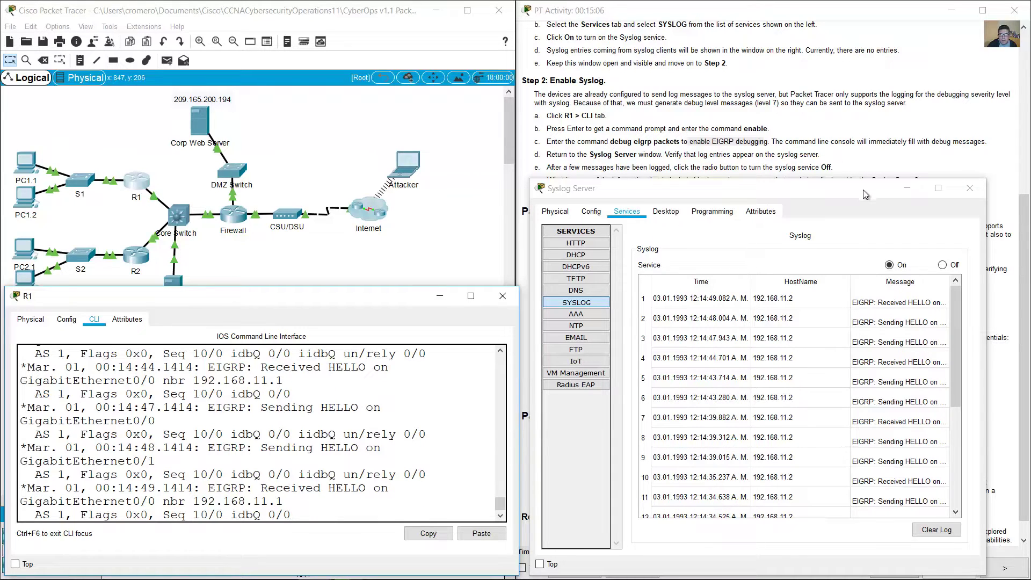
- Move the Syslog log to the top-left, scroll its entries, and widen it to show full EIGRP messages
left_click_drag(867, 196, 376, 41)
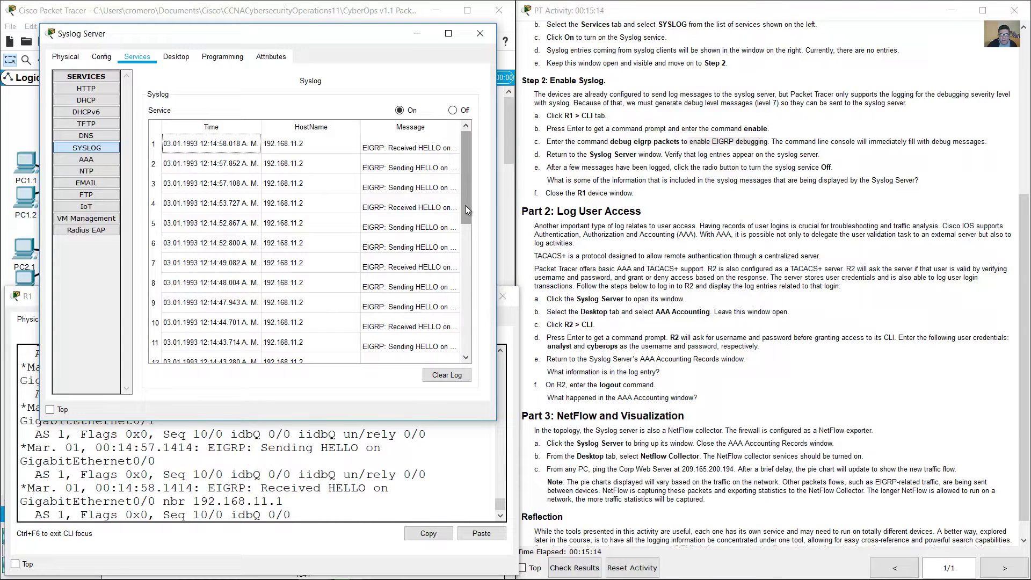
left_click_drag(465, 205, 484, 360)
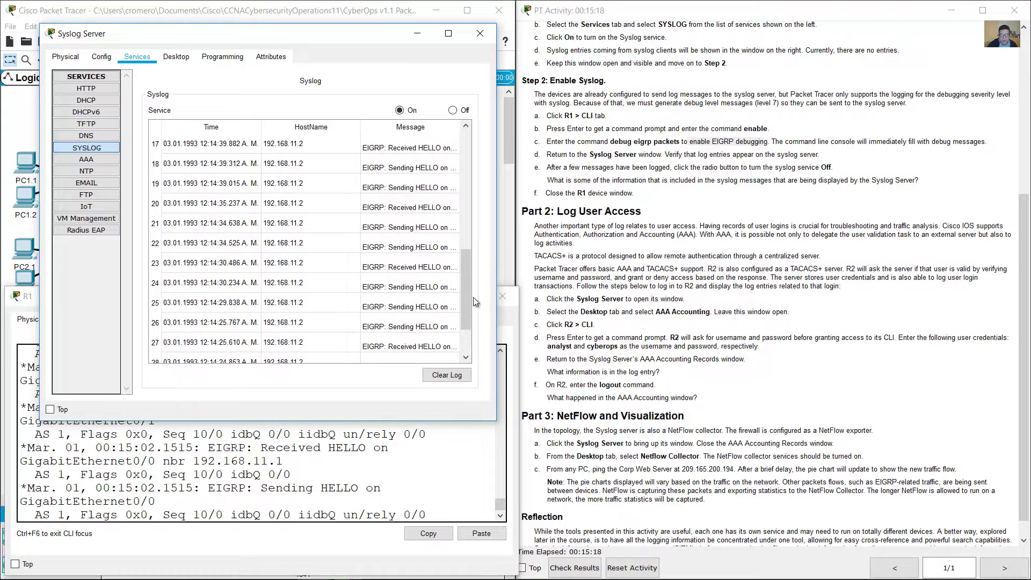
left_click_drag(469, 290, 467, 134)
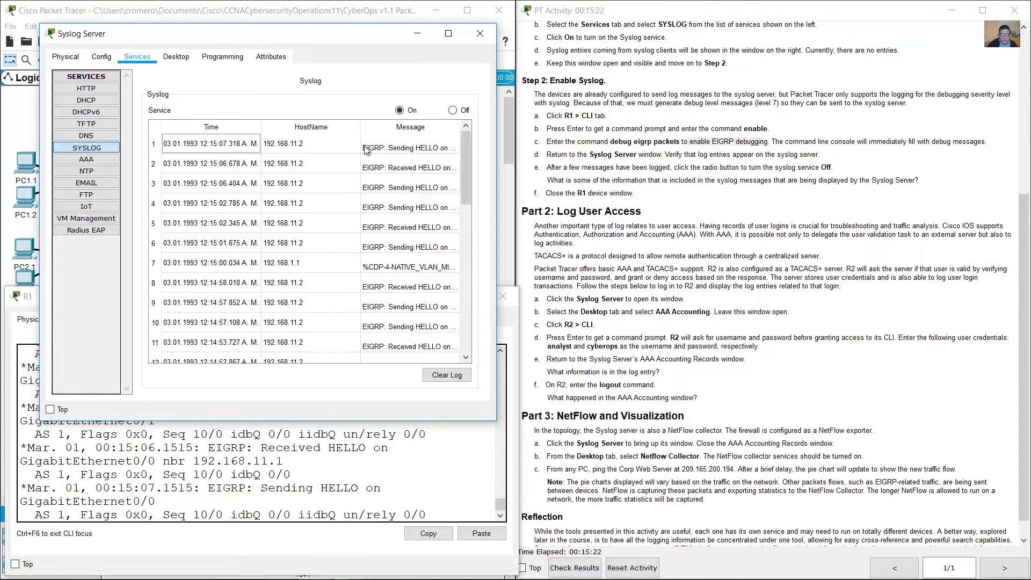
left_click(318, 152)
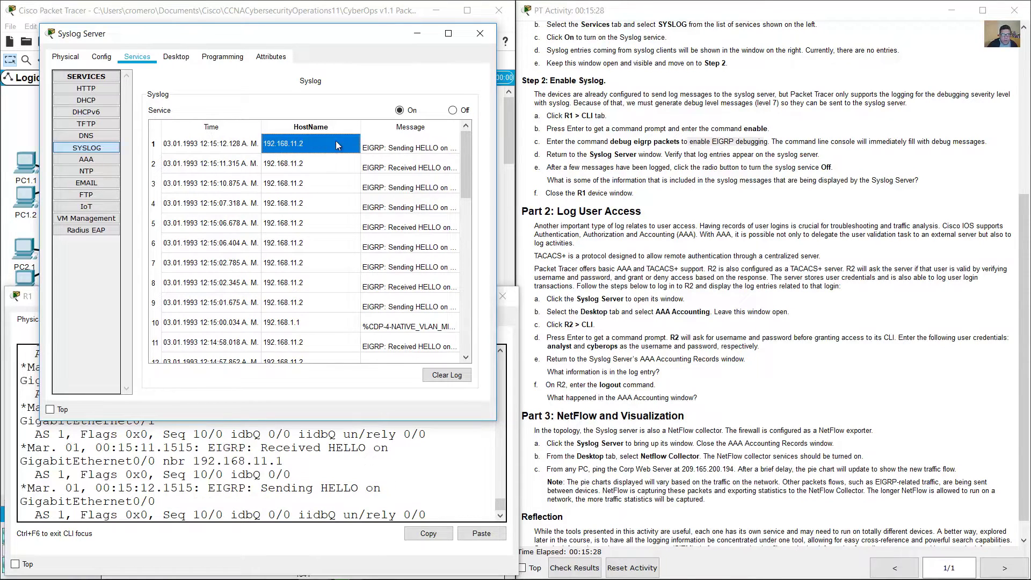
left_click_drag(495, 146, 1016, 149)
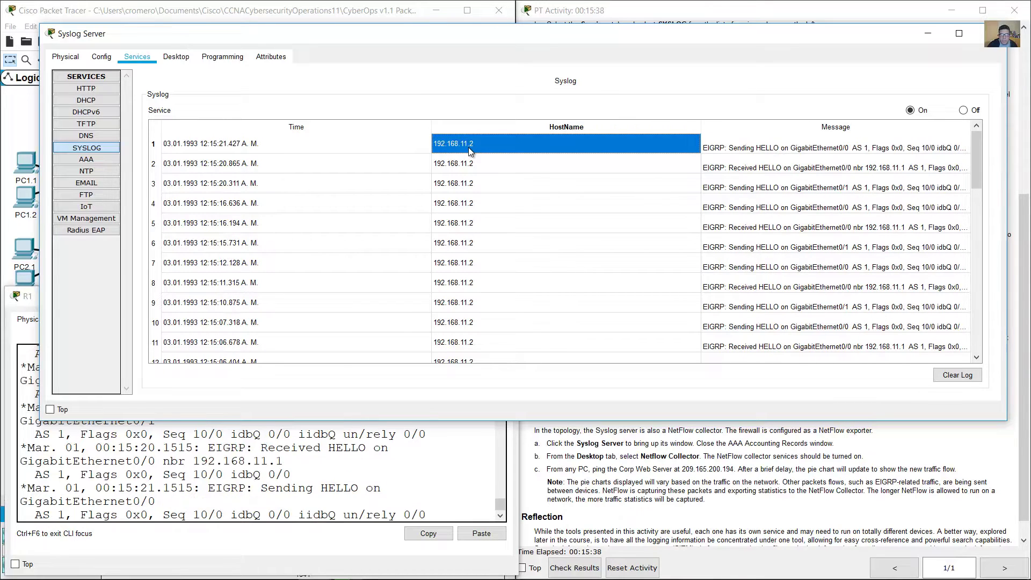
left_click(249, 17)
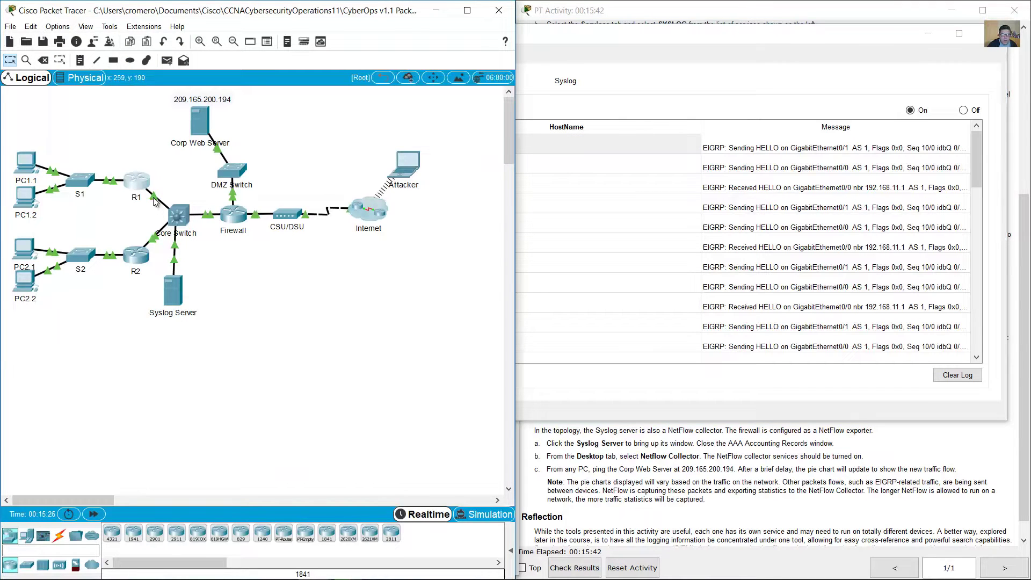
- Check R1's port info and browse the Options menu without changing anything
mouse_move(137, 183)
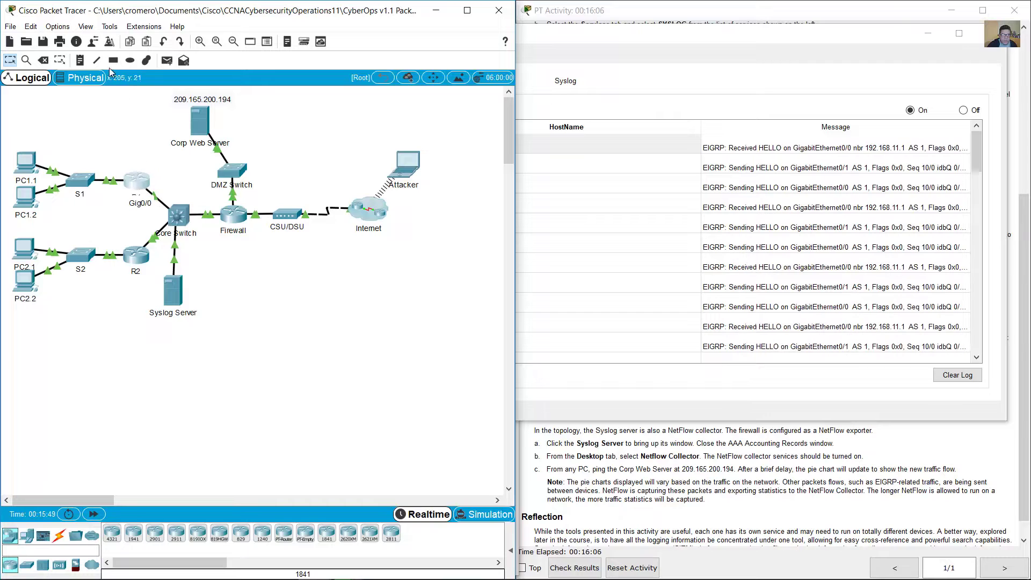
left_click(57, 27)
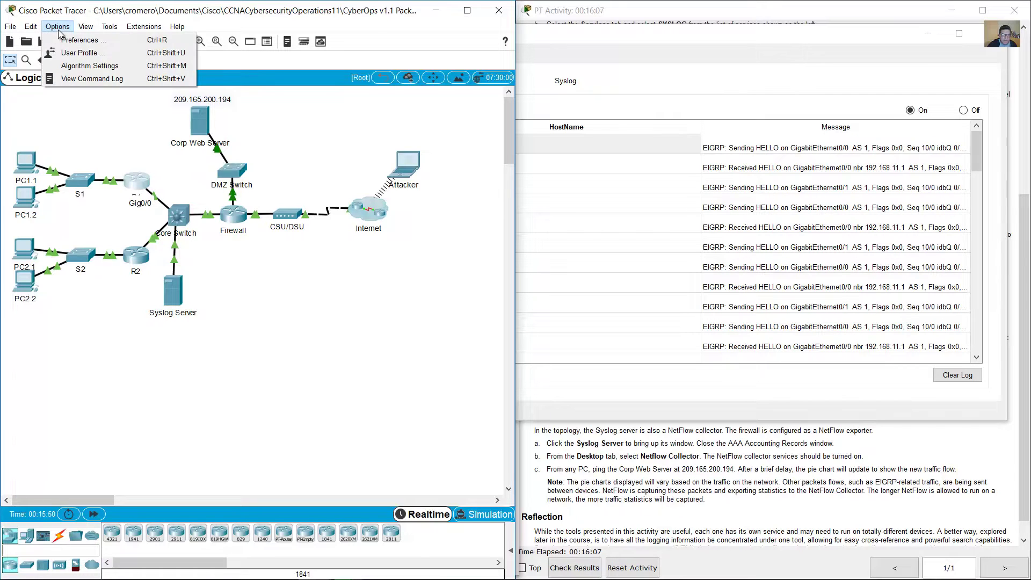
left_click(80, 12)
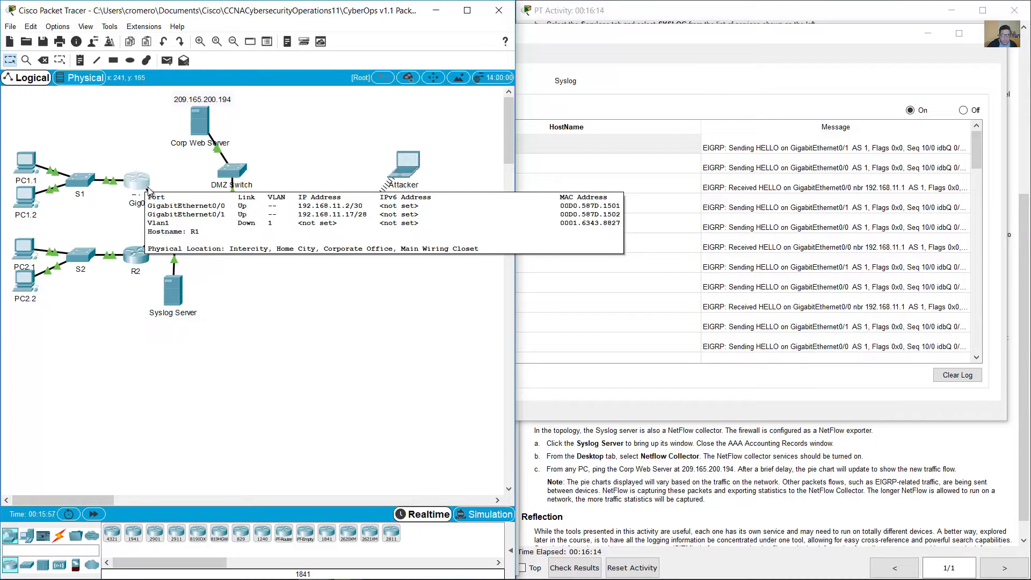
- Reopen the Syslog Server log and pick out the 192.168.1.1 CDP native VLAN mismatch entry
mouse_move(179, 301)
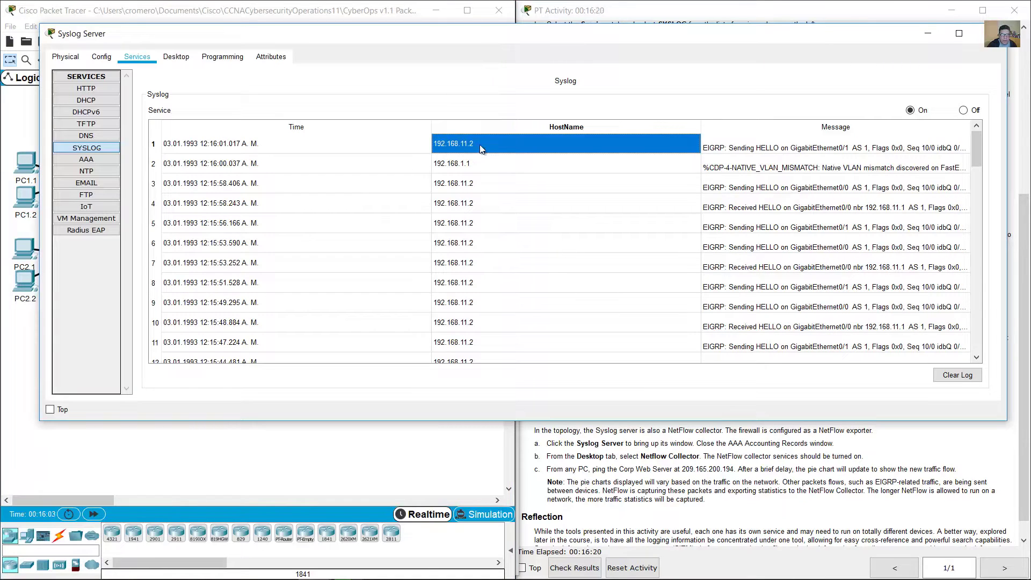
left_click(461, 209)
left_click(466, 226)
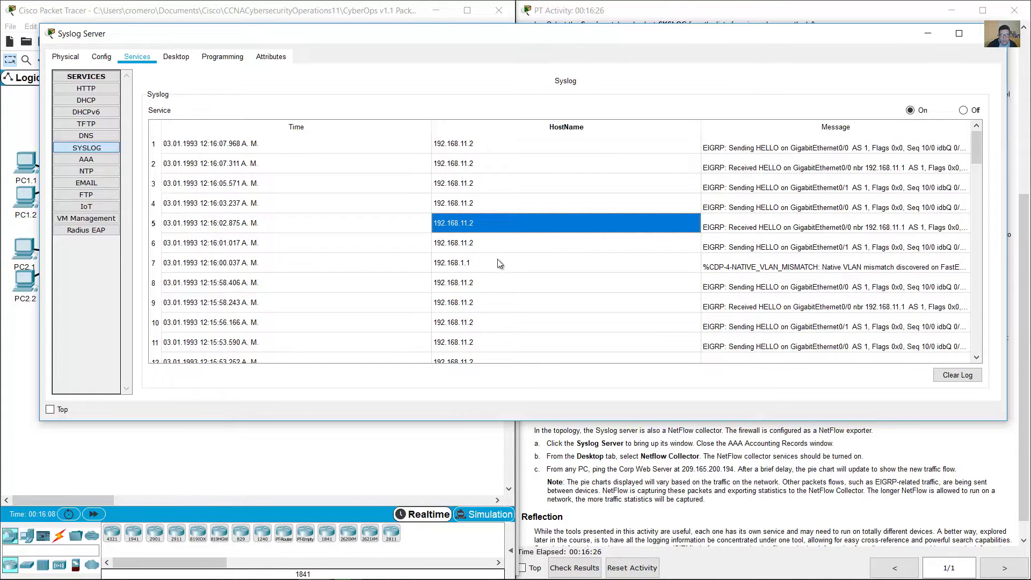
left_click(467, 269)
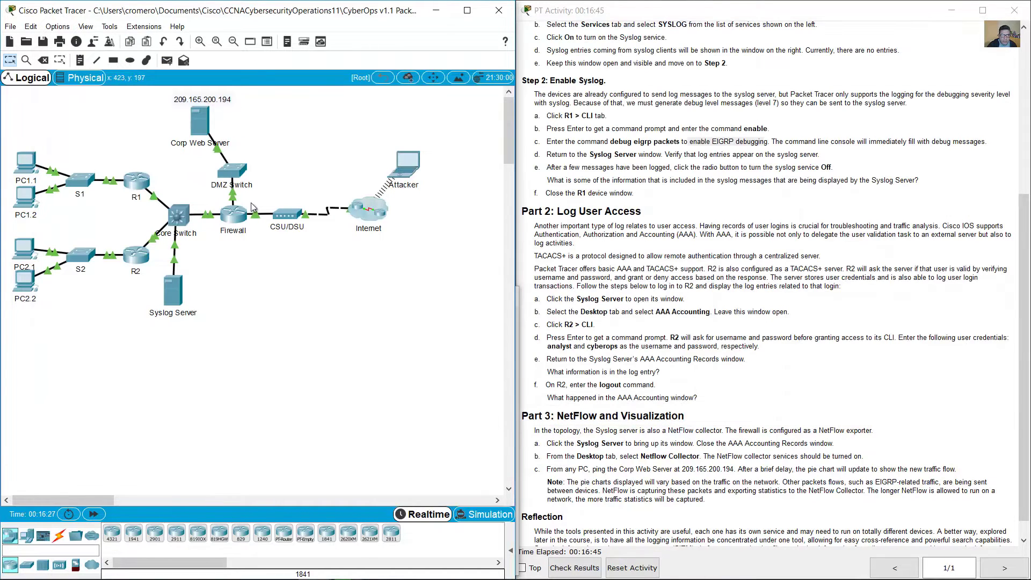
mouse_move(230, 220)
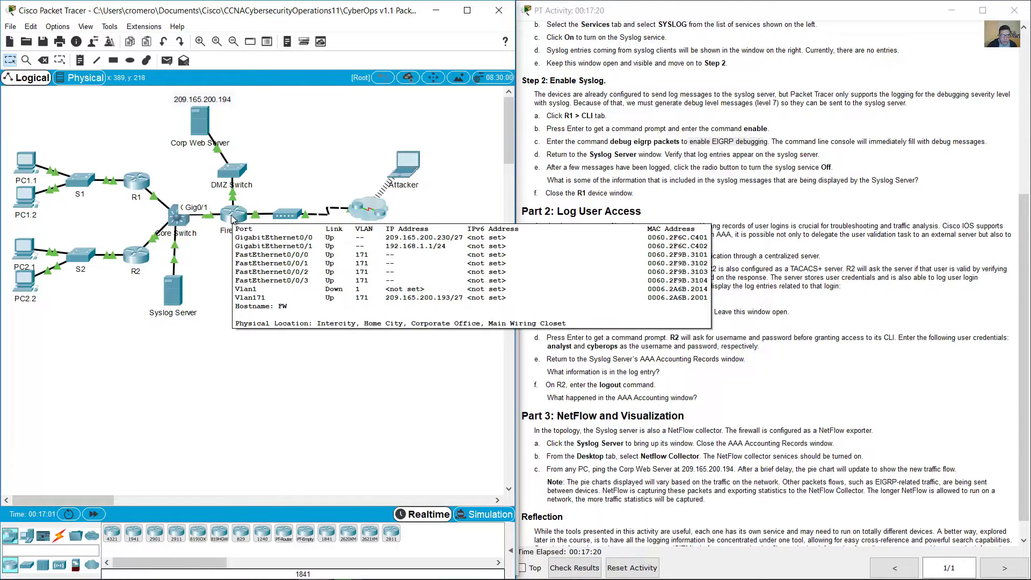
left_click(176, 296)
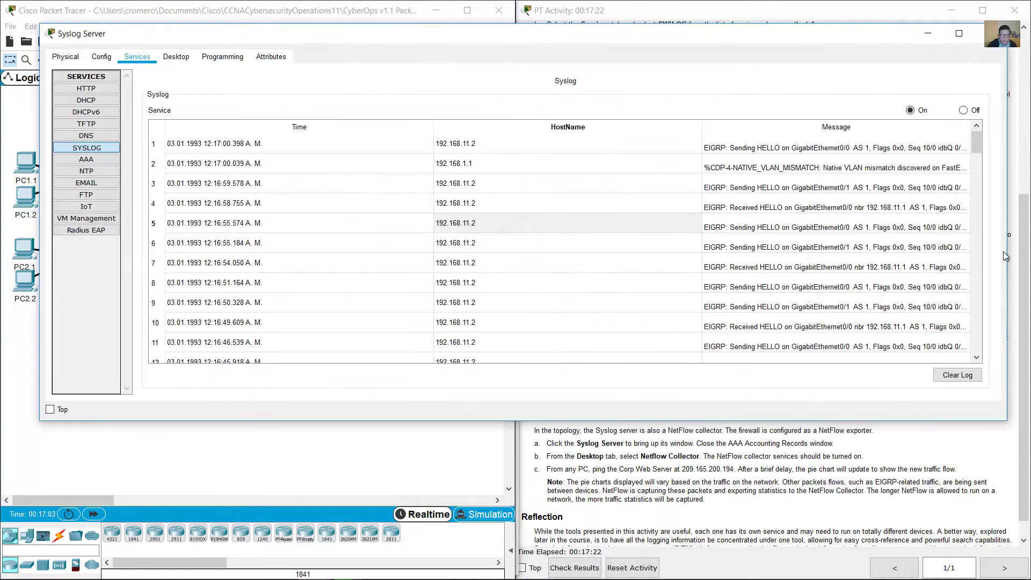
left_click_drag(977, 144, 993, 365)
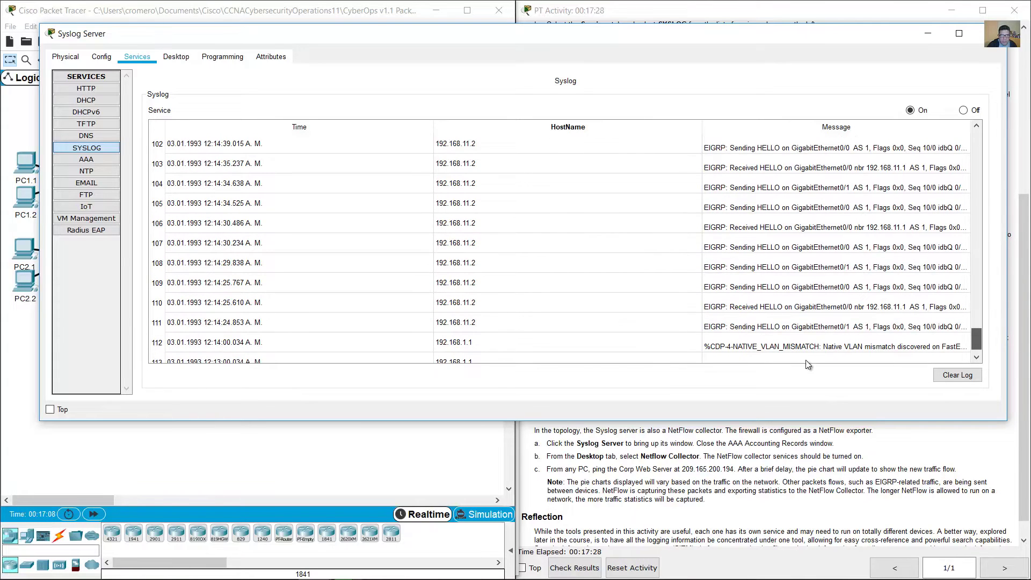
left_click(488, 347)
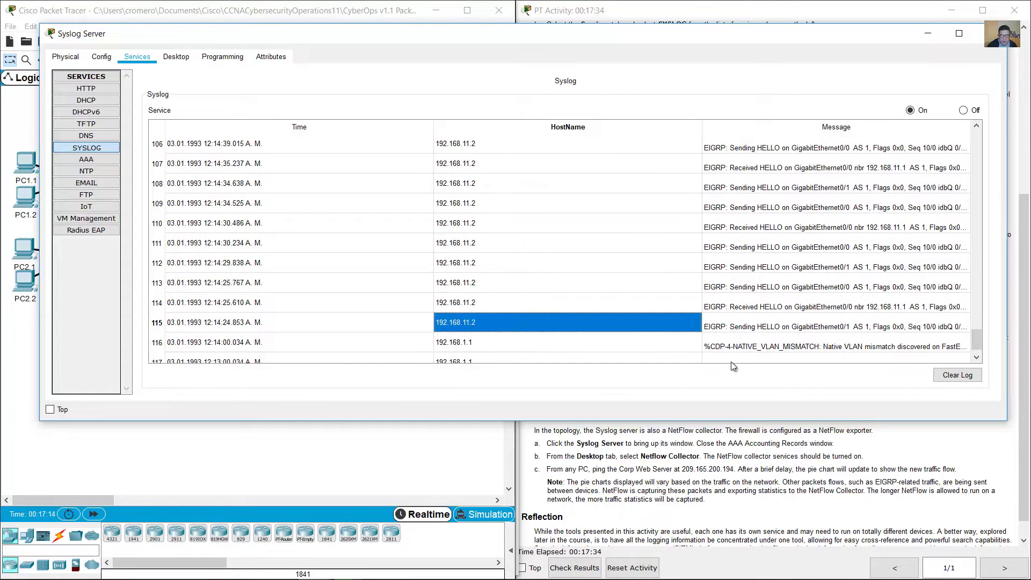
left_click_drag(977, 339, 977, 137)
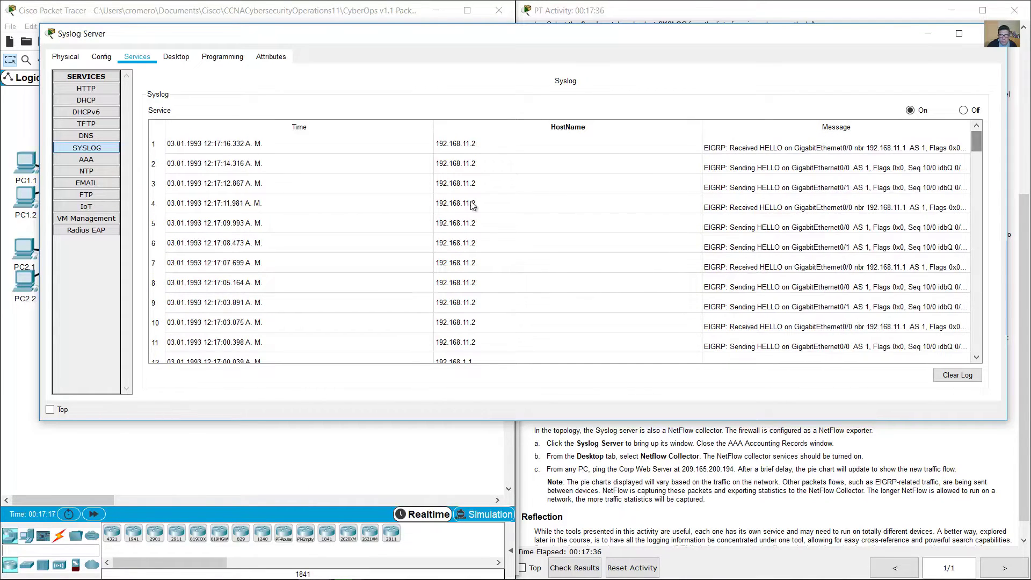
left_click(927, 34)
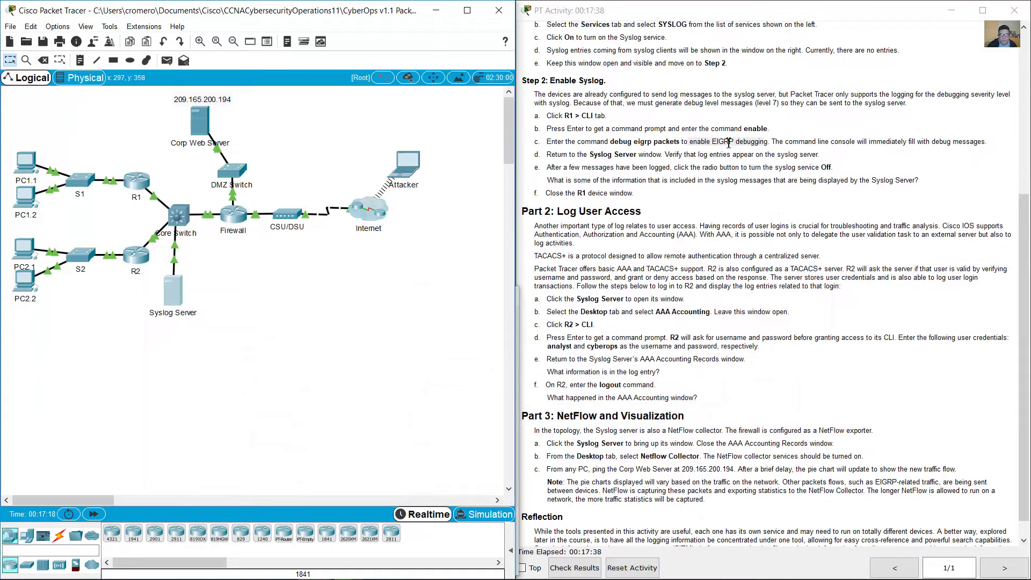
left_click_drag(775, 167, 832, 167)
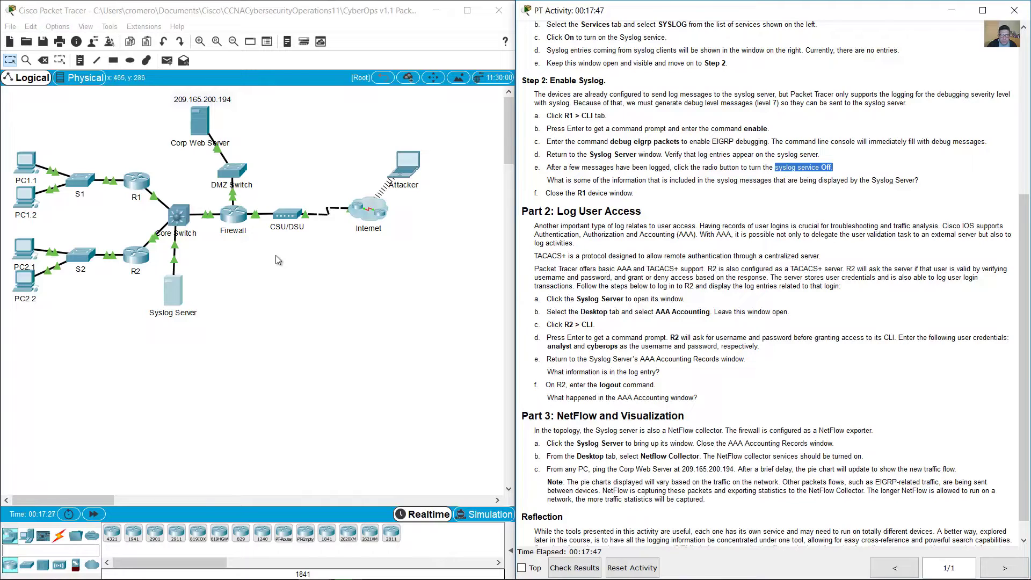
left_click(173, 294)
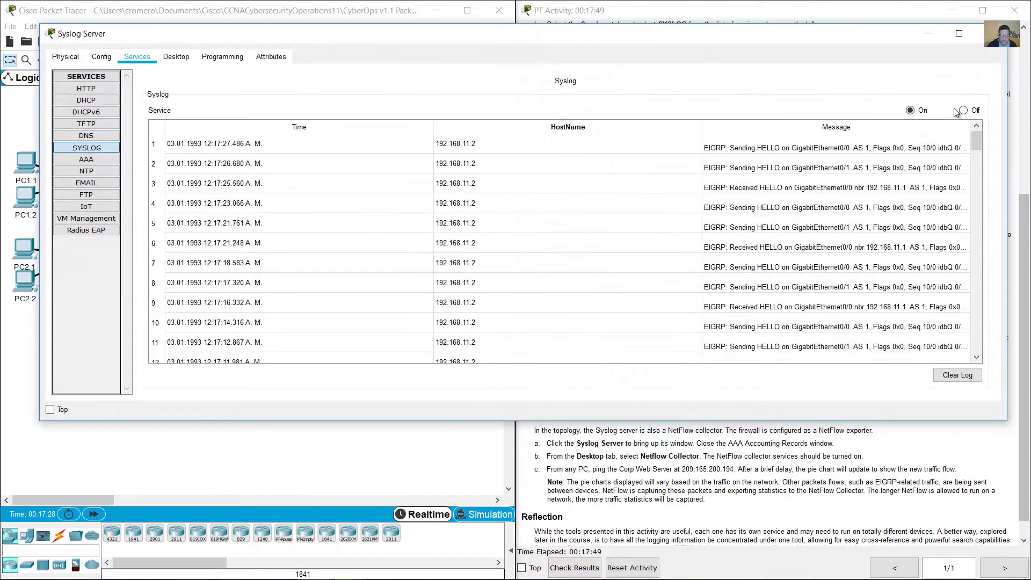
left_click(962, 112)
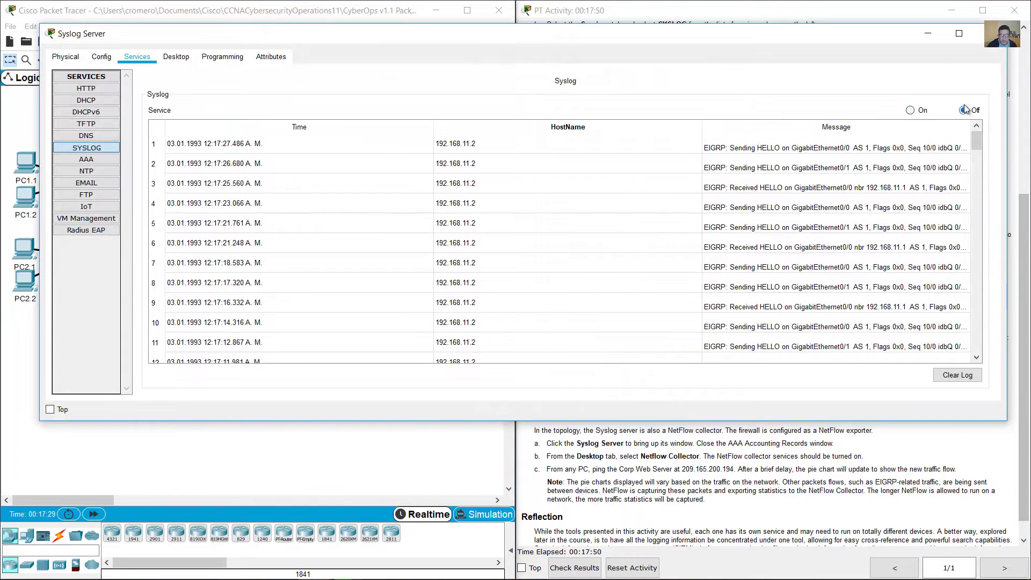
left_click(928, 35)
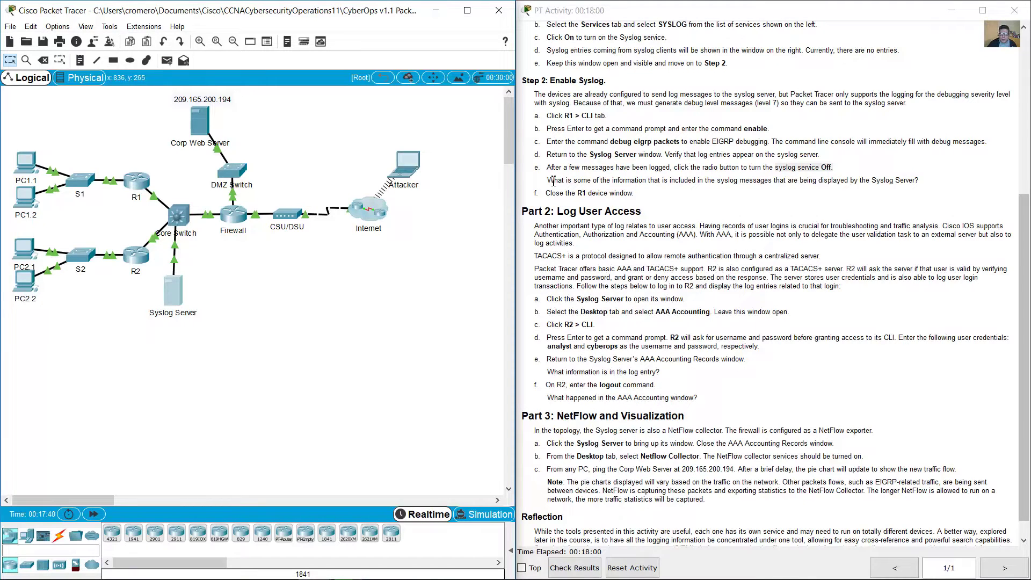
left_click_drag(553, 181, 928, 181)
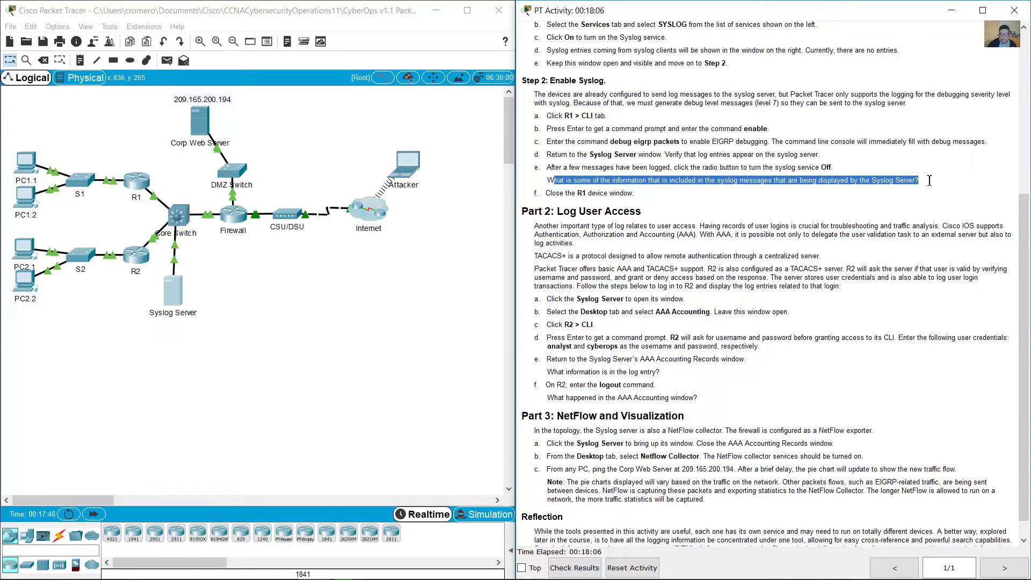
left_click(181, 292)
left_click(834, 149)
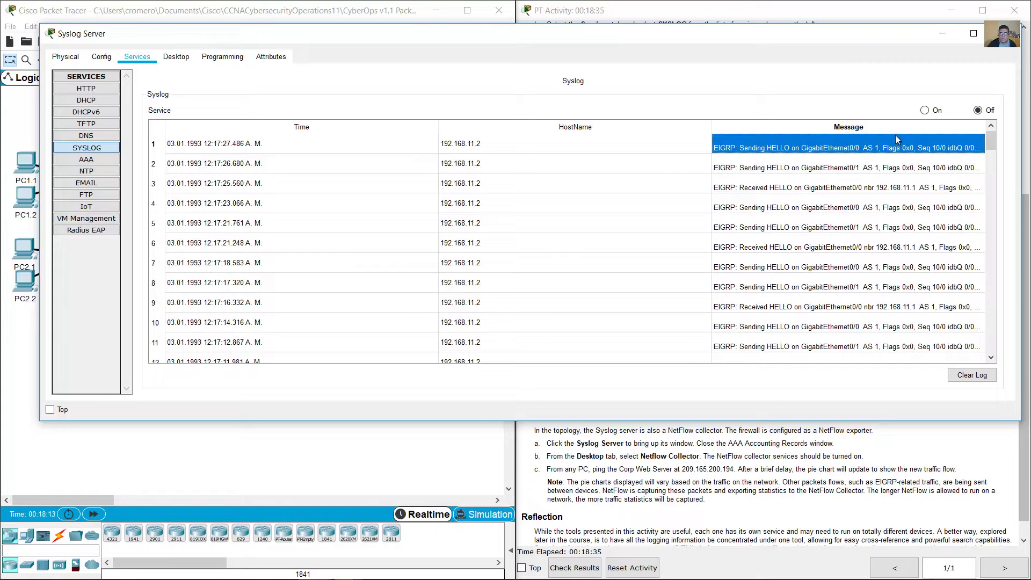
- Hide the Syslog Server window and view R1's EIGRP HELLO debug messages in its CLI
left_click(943, 33)
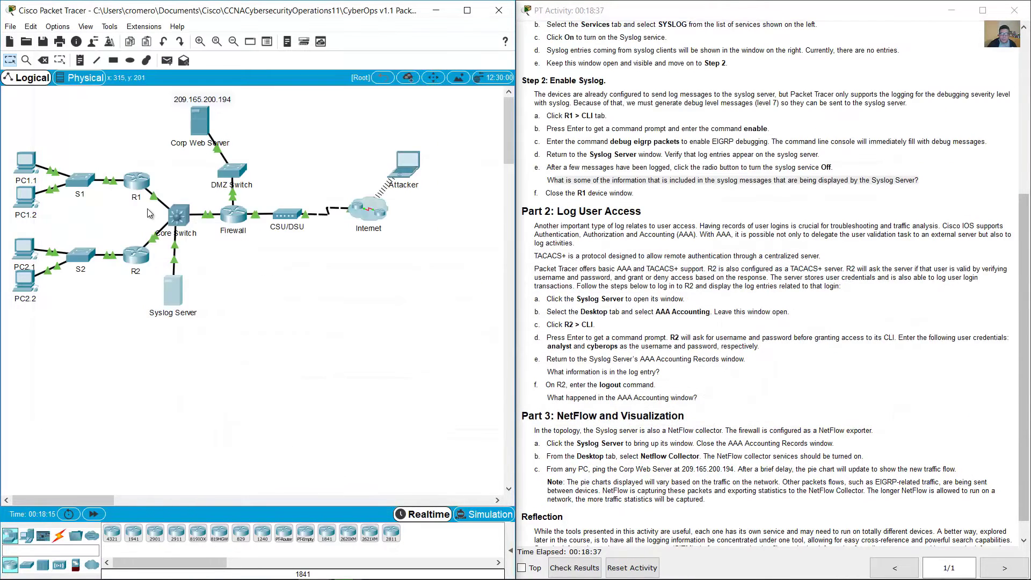
left_click(139, 184)
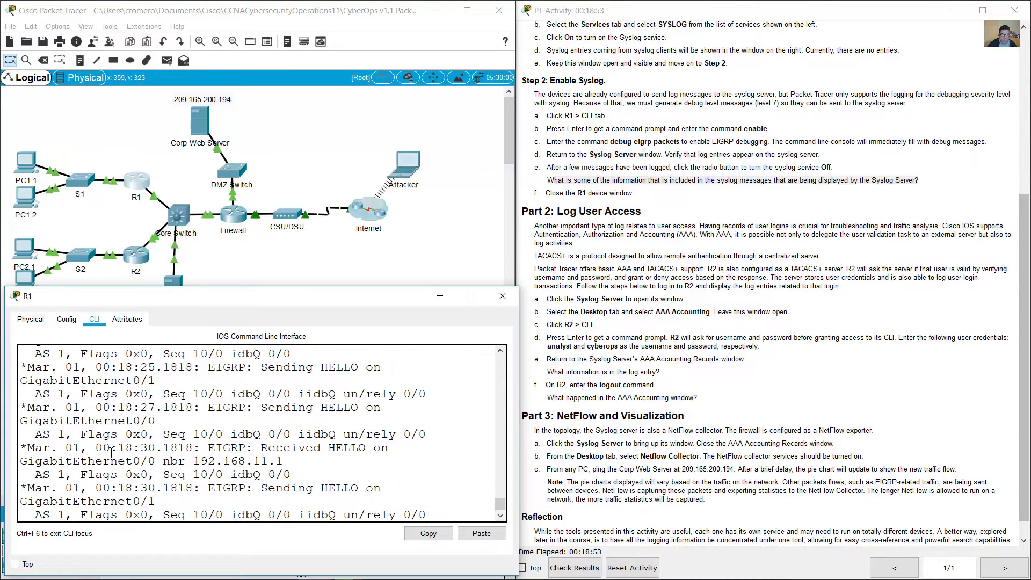
left_click_drag(97, 444, 182, 489)
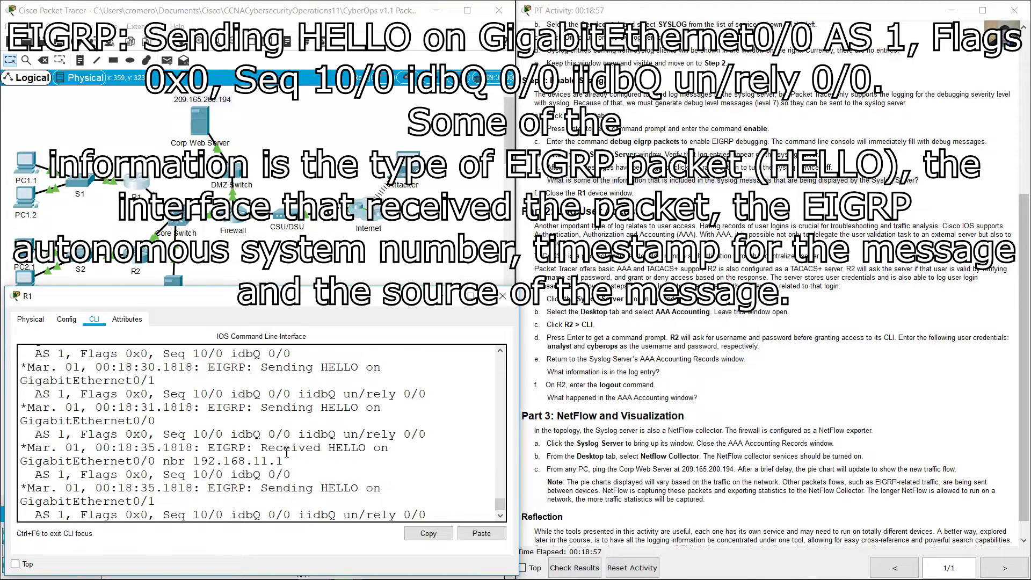
left_click(832, 267)
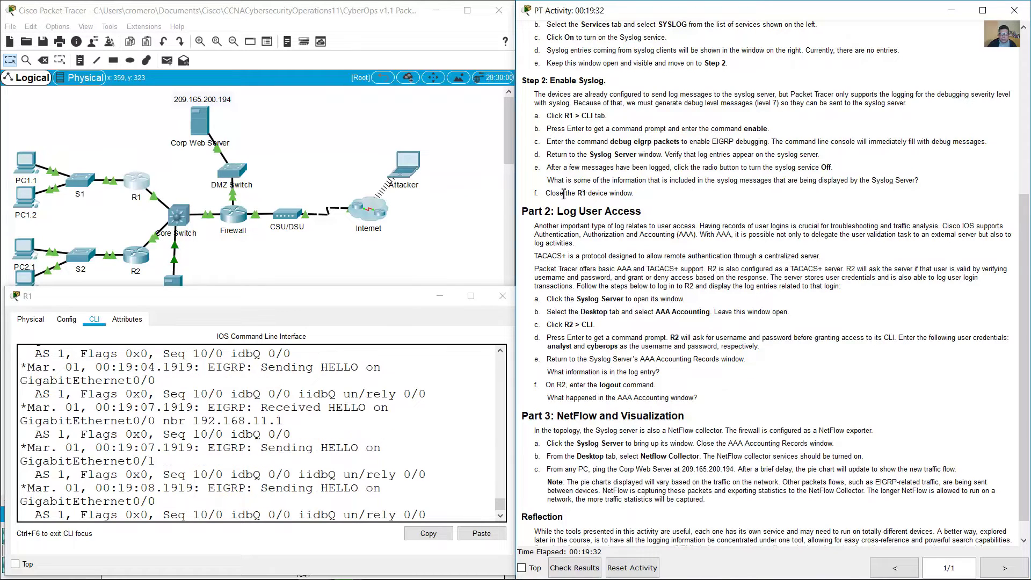
- Close the R1 device window as the instructions direct
left_click_drag(551, 195, 624, 203)
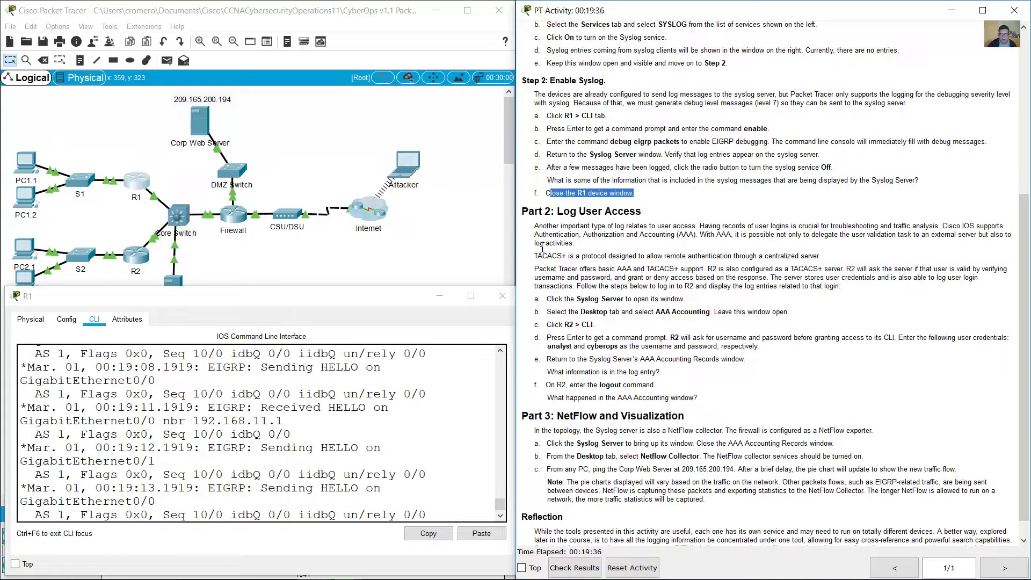
left_click(500, 303)
left_click(670, 240)
- Scroll to Part 2 Log User Access and read its introduction on TACACS+ support
scroll(670, 239, "down", 1)
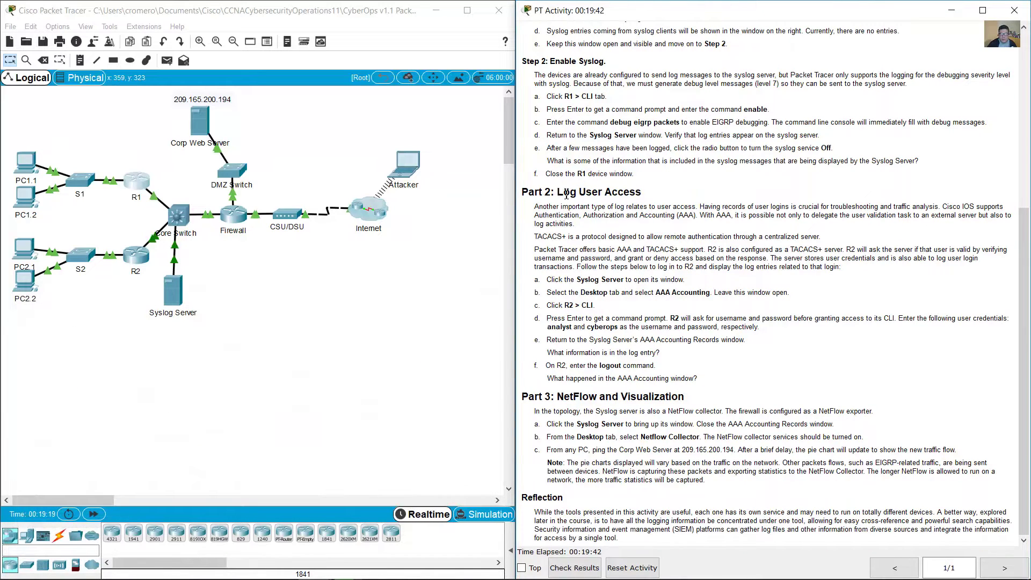
left_click_drag(558, 192, 643, 192)
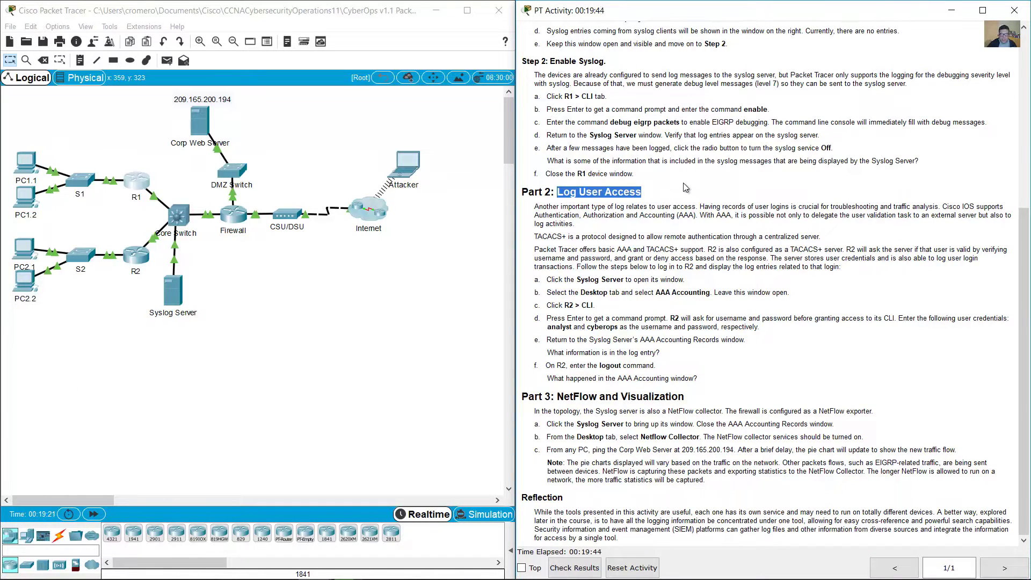
left_click_drag(535, 207, 835, 238)
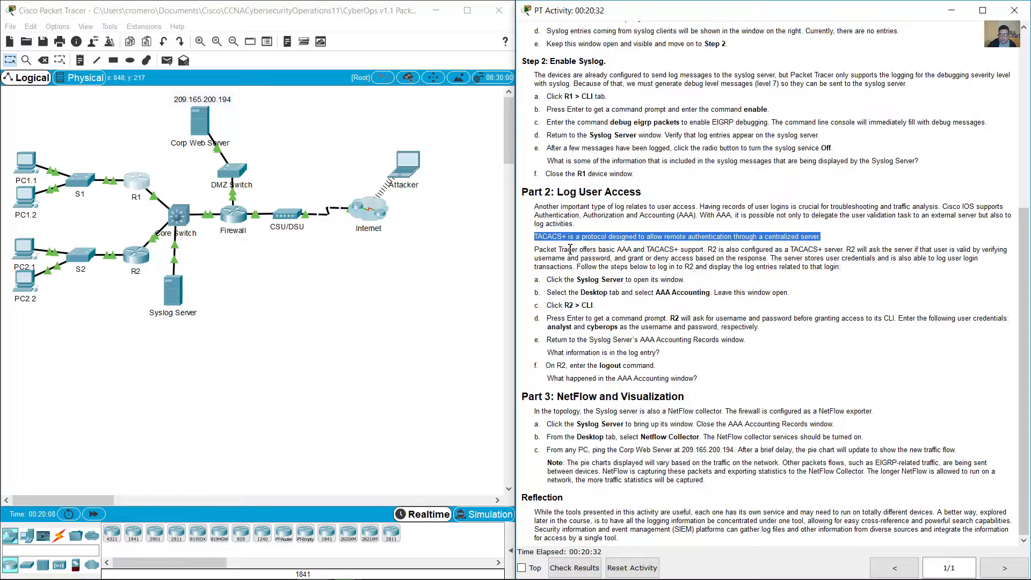
left_click_drag(541, 251, 847, 268)
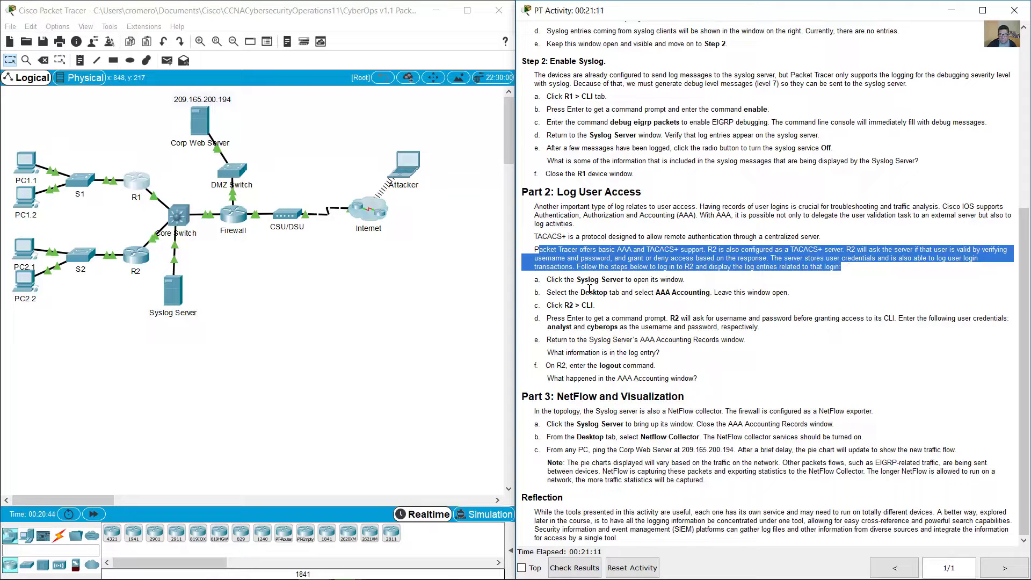
- Open the Syslog Server's Desktop > AAA Accounting Records viewer, still empty, and return to the topology
left_click_drag(555, 280, 679, 279)
left_click(174, 298)
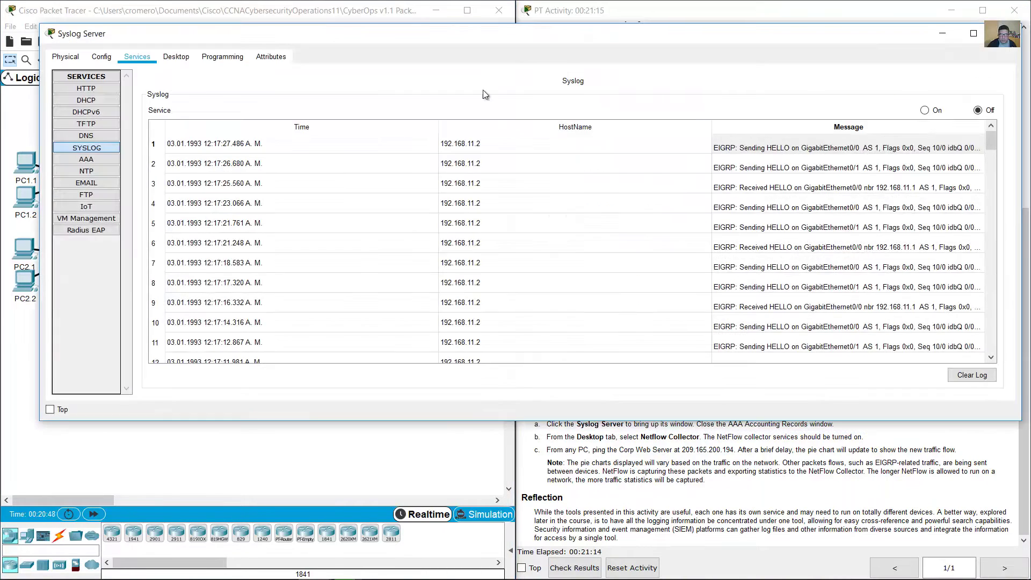
left_click(775, 11)
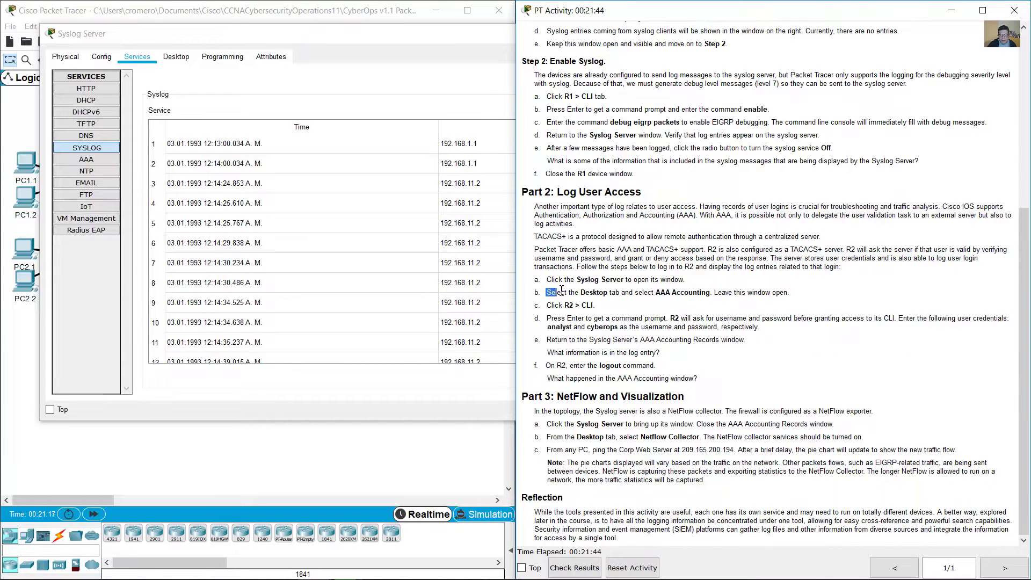
left_click_drag(561, 290, 793, 294)
left_click(270, 76)
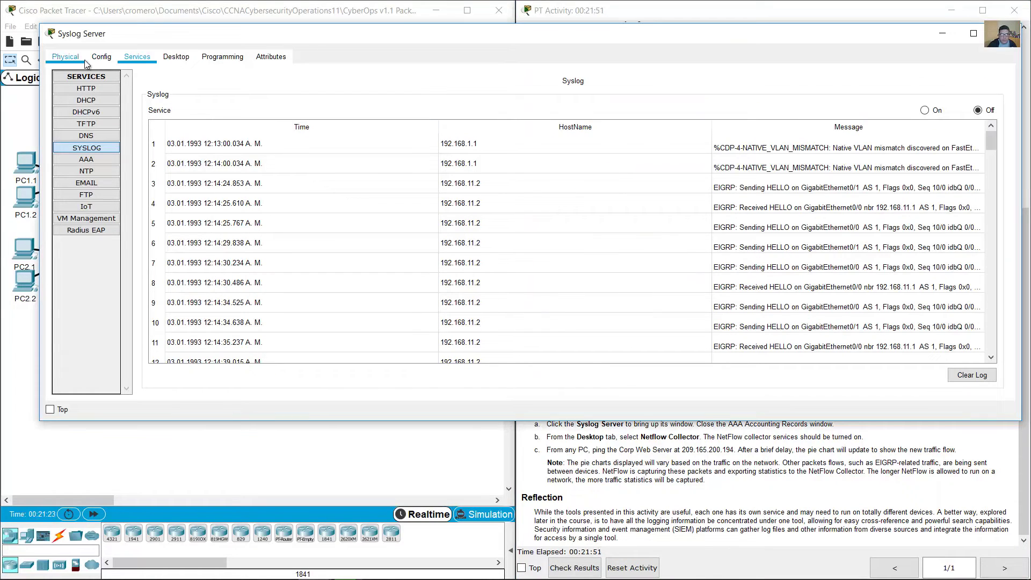
left_click(181, 61)
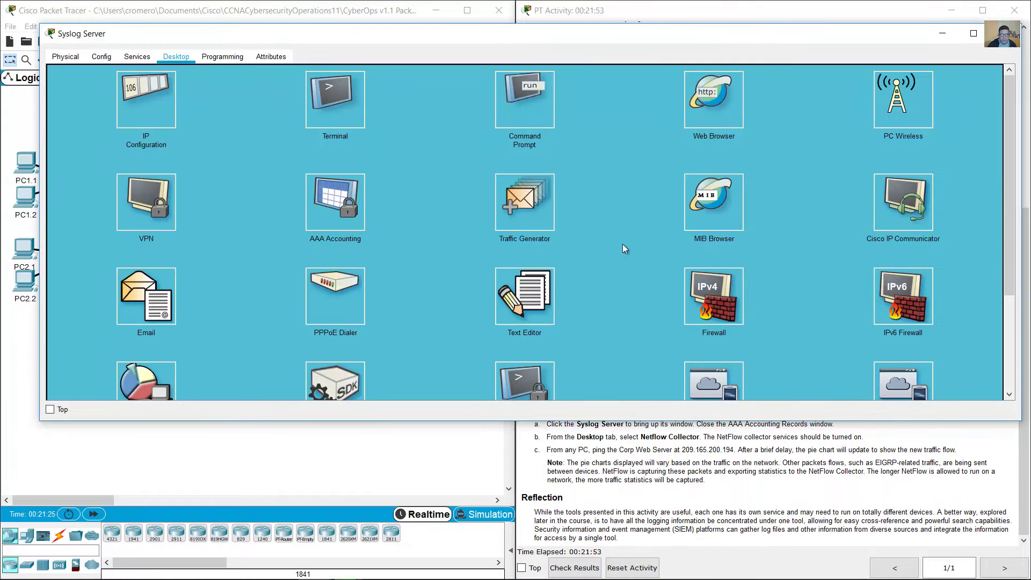
scroll(623, 244, "down", 3)
scroll(623, 244, "down", 3)
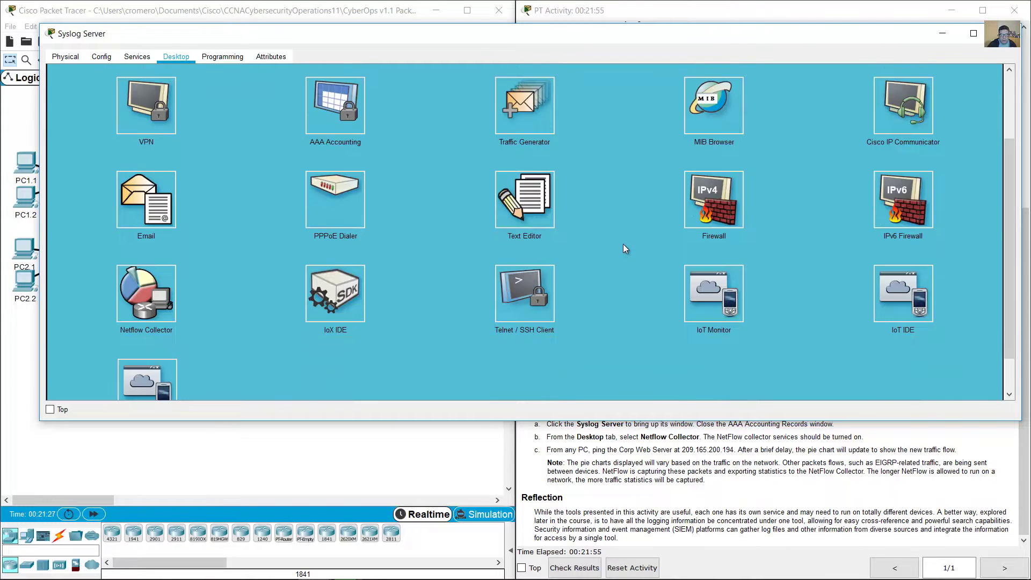
scroll(625, 246, "up", 5)
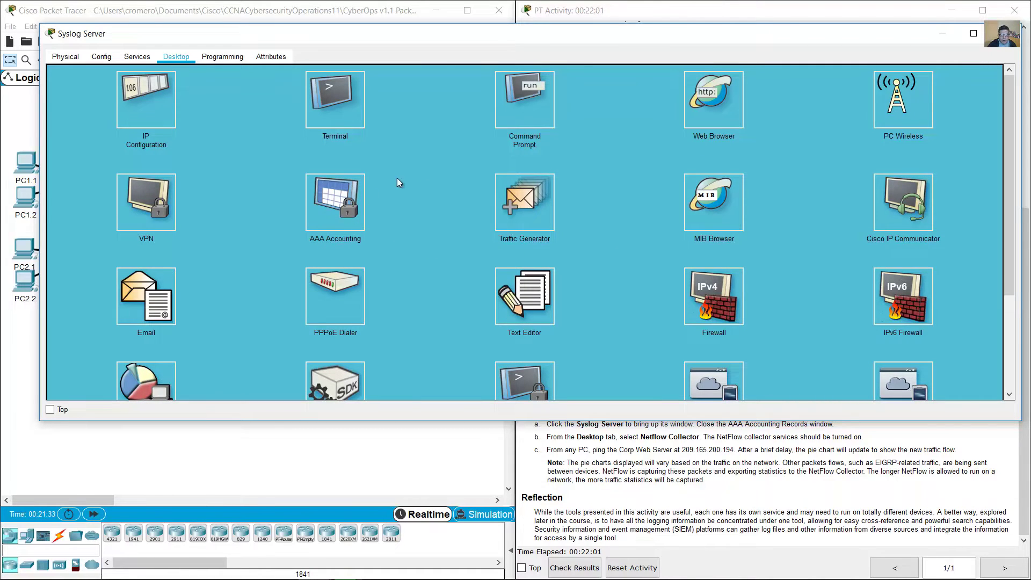
left_click(334, 212)
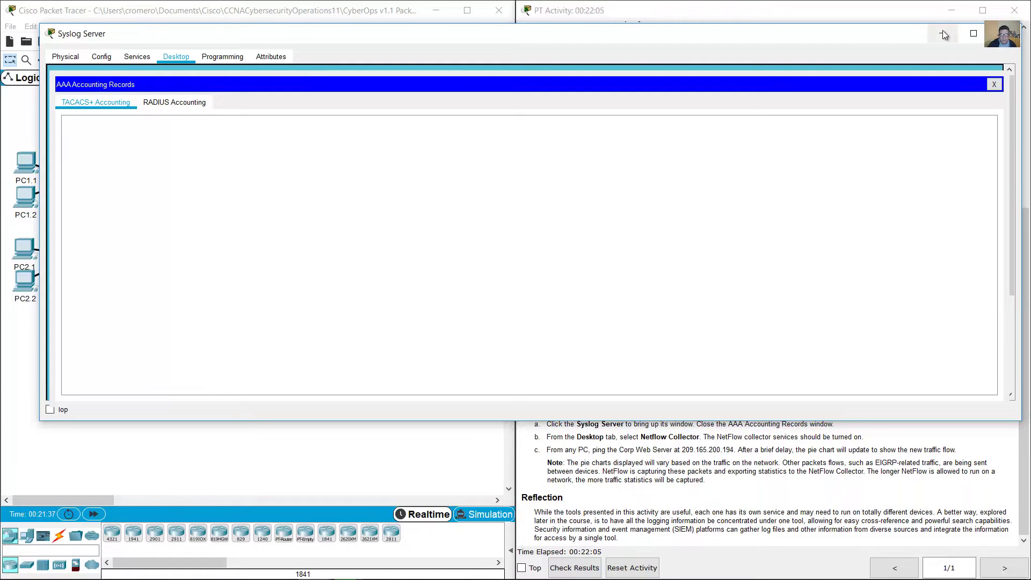
left_click(792, 12)
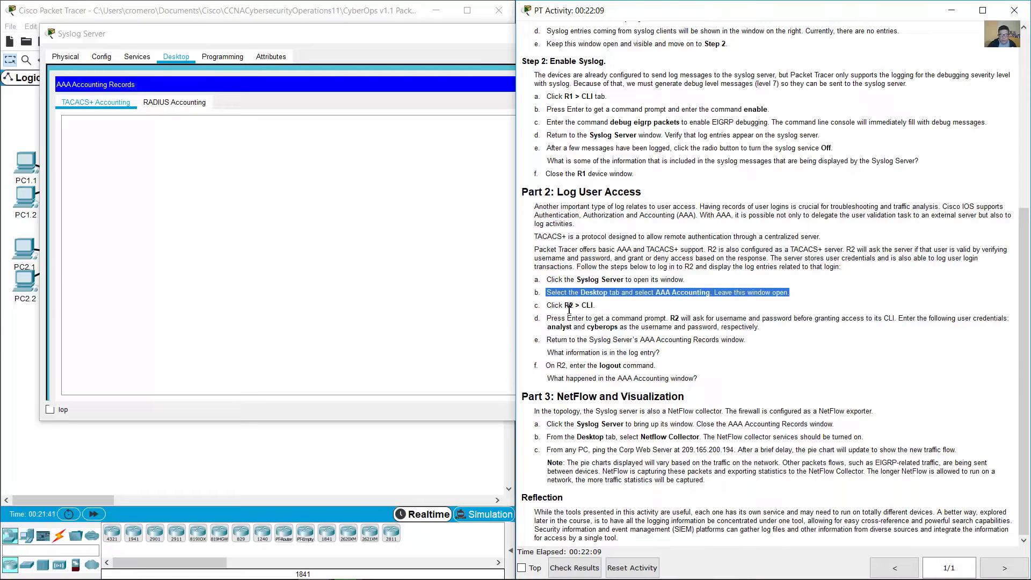
left_click_drag(546, 305, 598, 304)
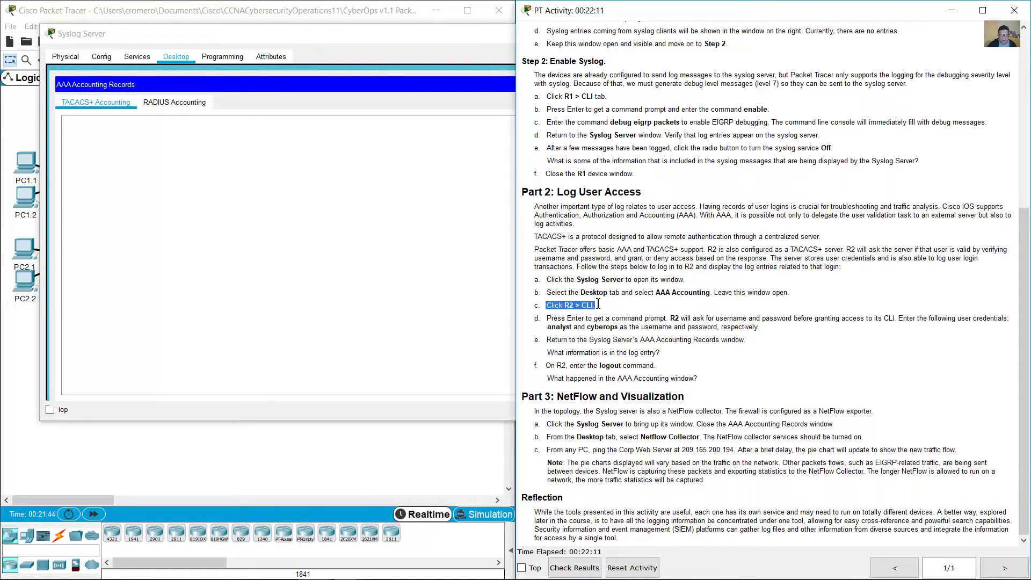
left_click(195, 30)
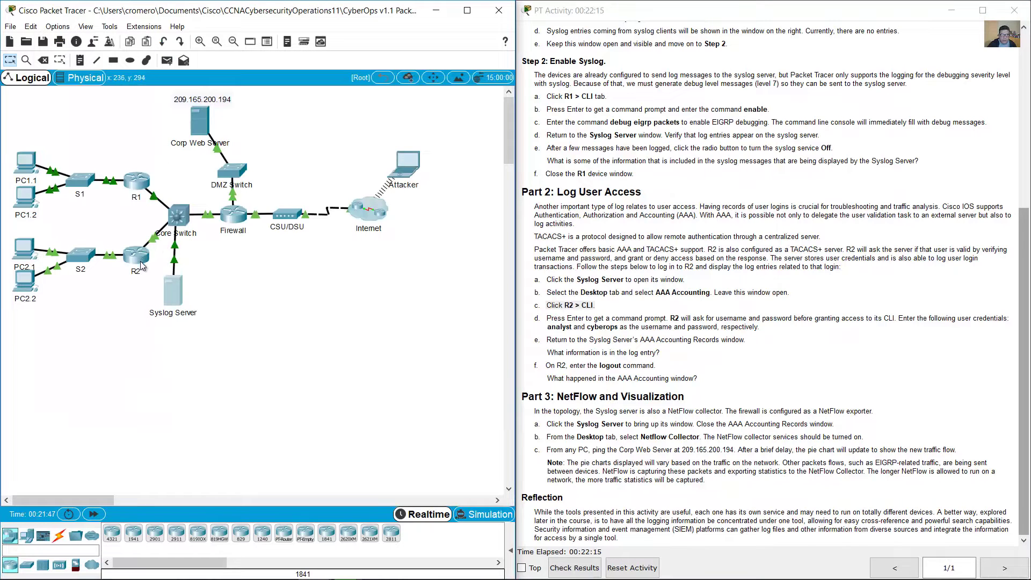
- Open R2's command-line window, enlarge it, and bring up the login prompt
left_click(136, 256)
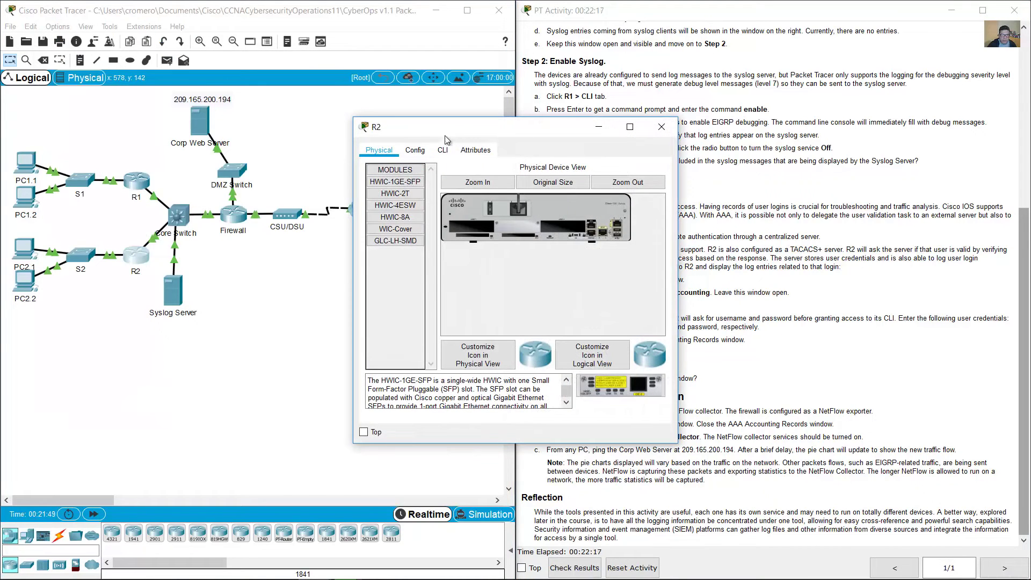
left_click_drag(429, 134, 84, 269)
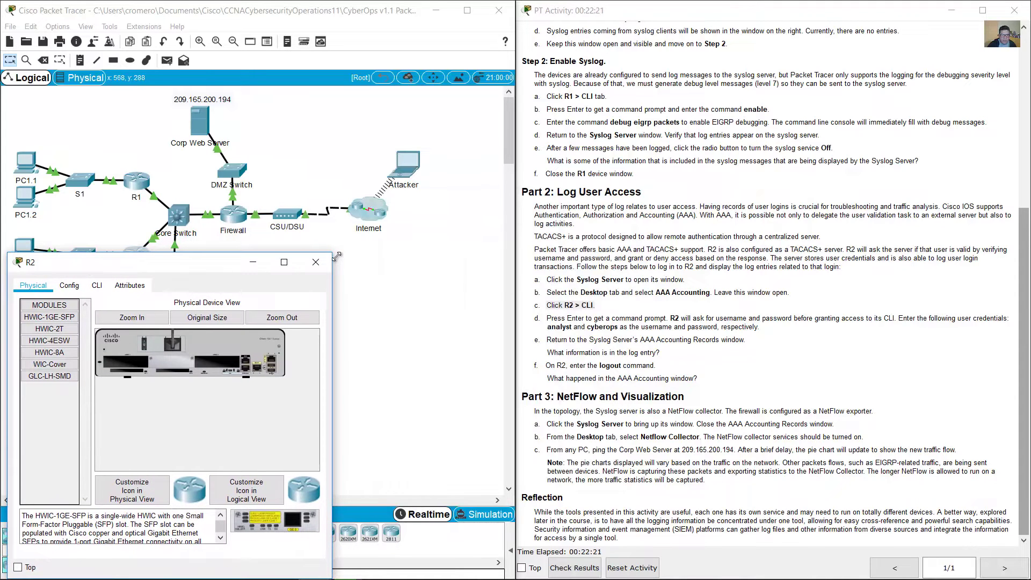
left_click_drag(337, 256, 514, 291)
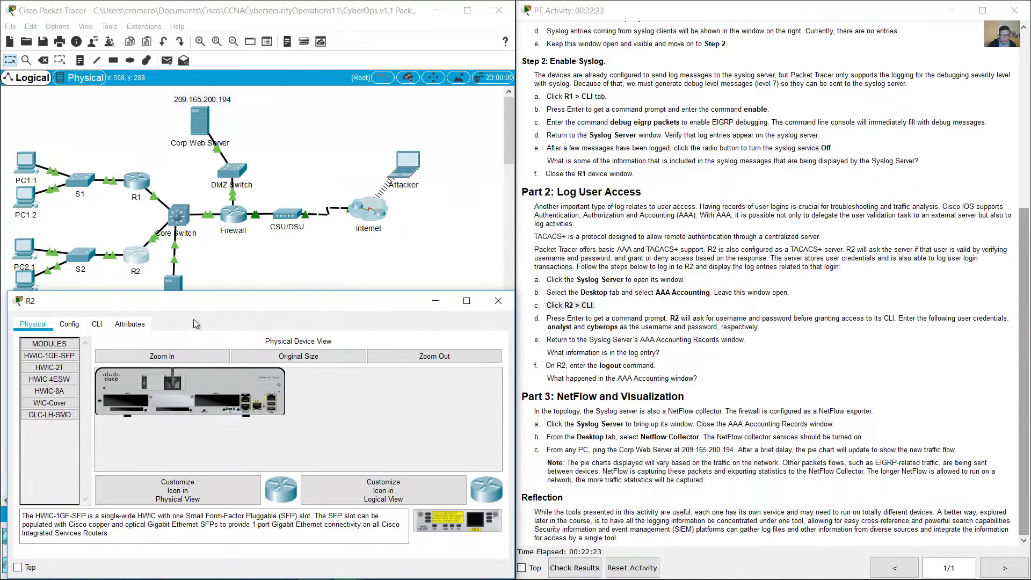
left_click(97, 324)
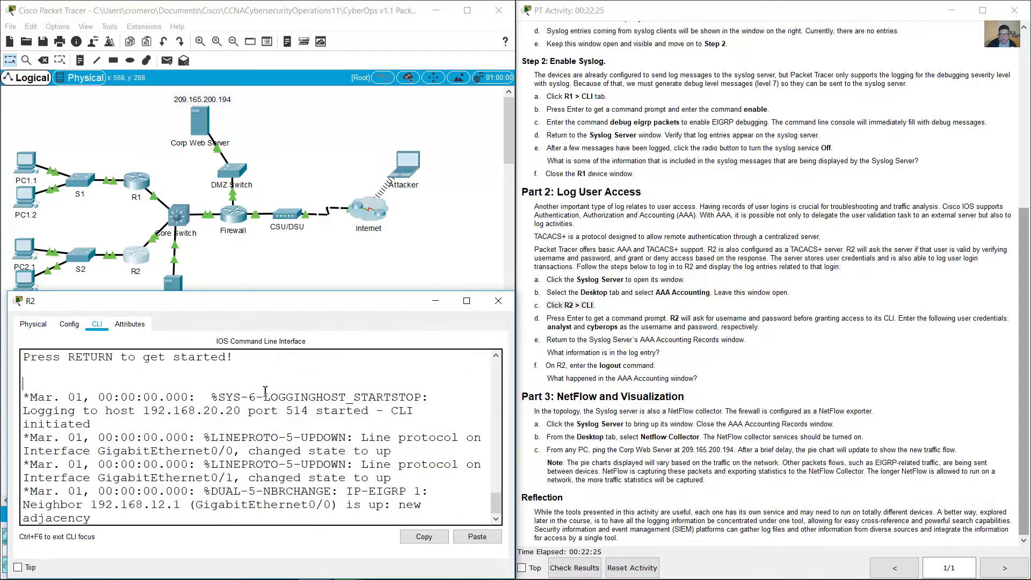
key("Return")
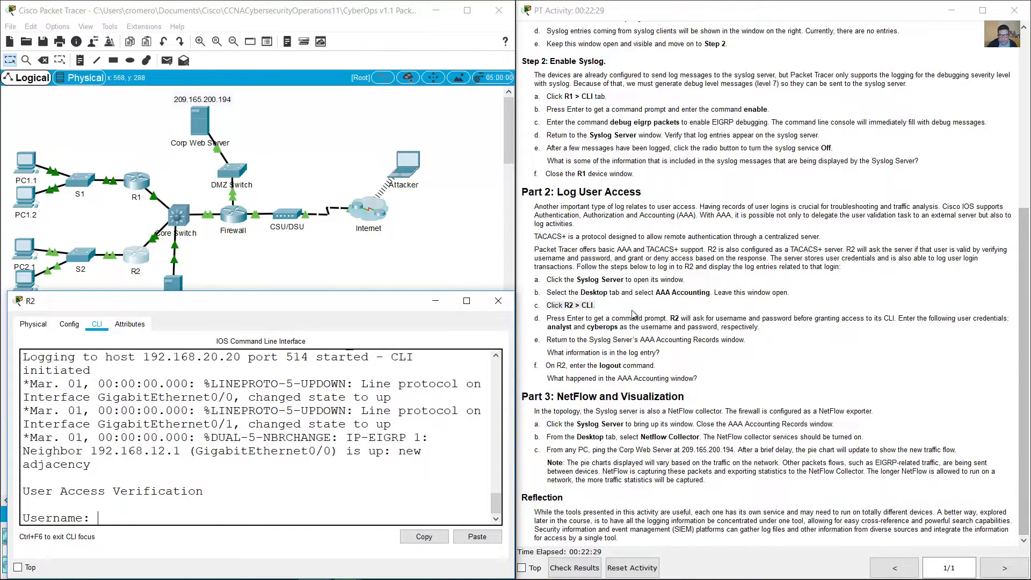
- Log in to R2 with the lab's username and password, reaching the R2> prompt
left_click_drag(549, 332, 574, 328)
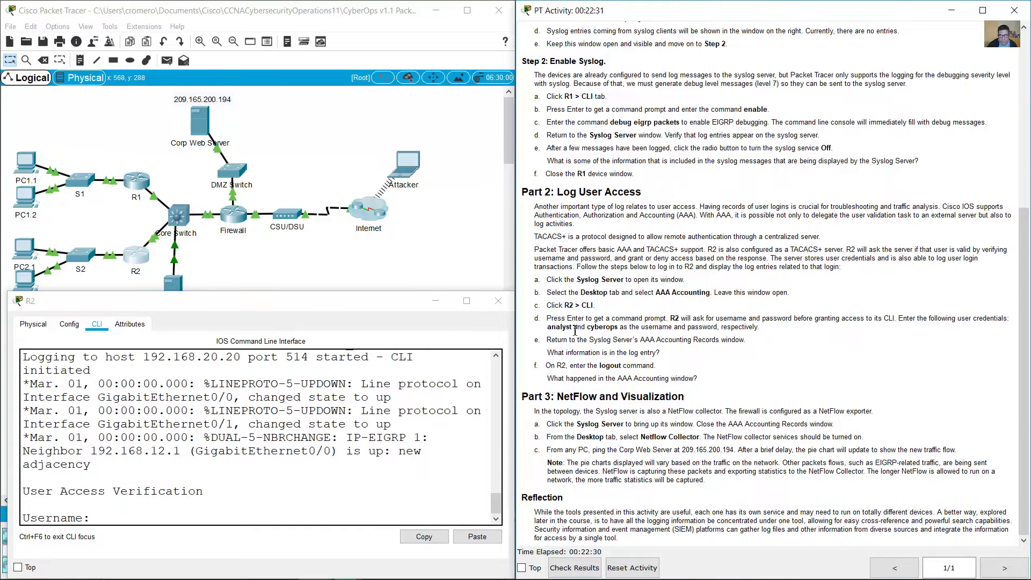
double_click(600, 327)
left_click(313, 446)
type("analyst")
key("Return")
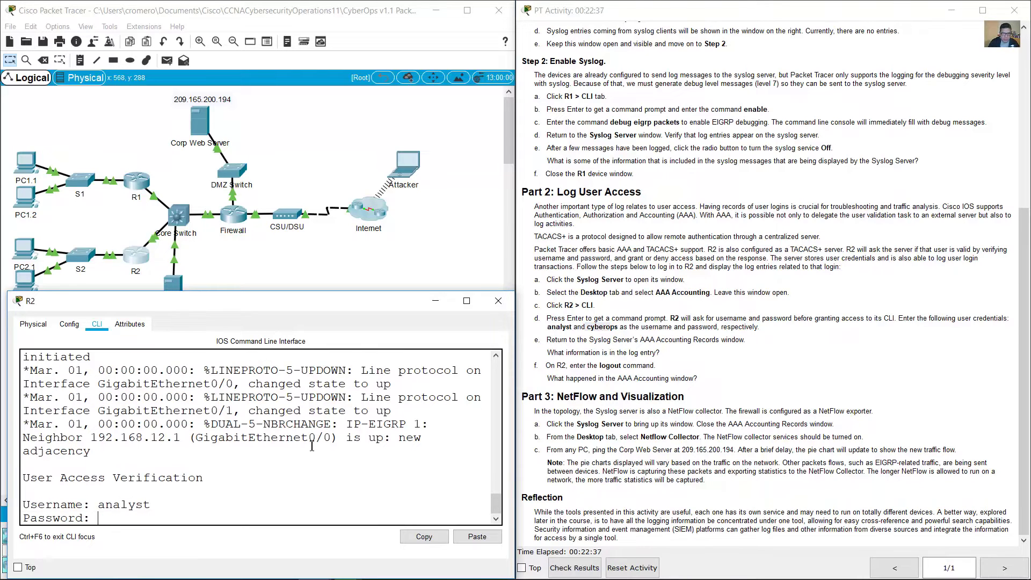
key("Return")
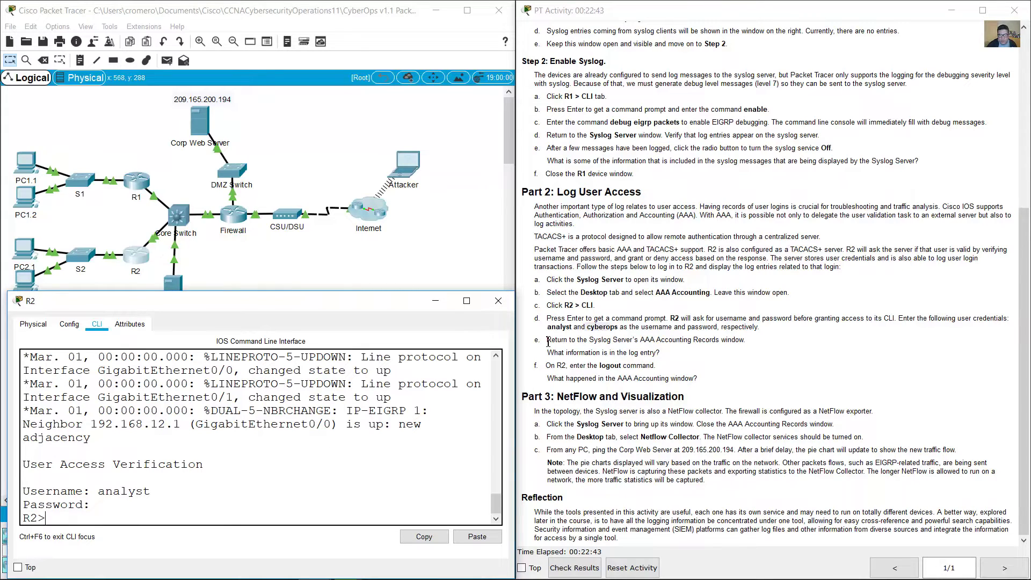
left_click_drag(548, 342, 736, 339)
- Inspect the TACACS+ Start accounting record from NAS IP 192.168.12.2 and mark the related lab question
left_click(184, 282)
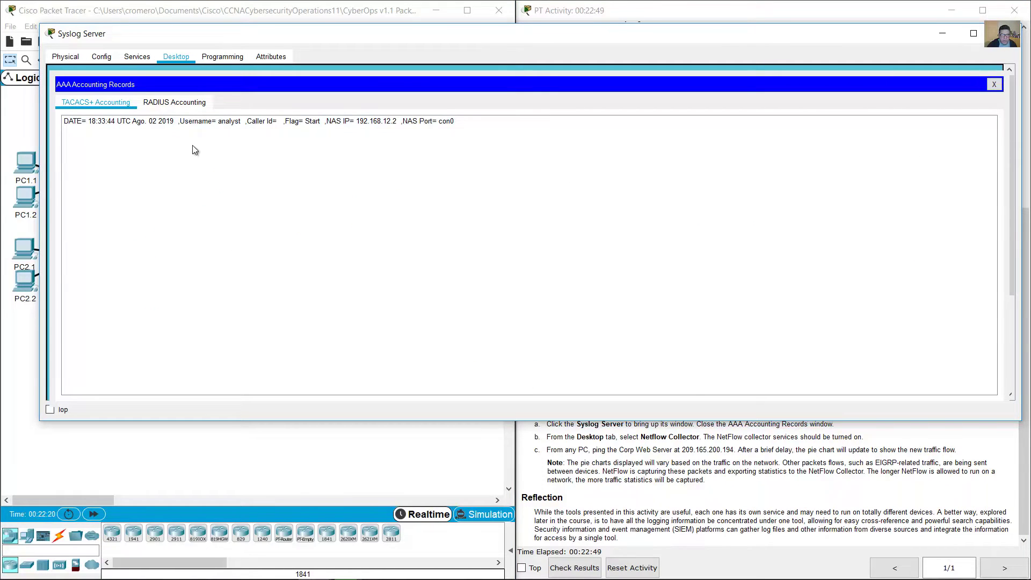
left_click(191, 123)
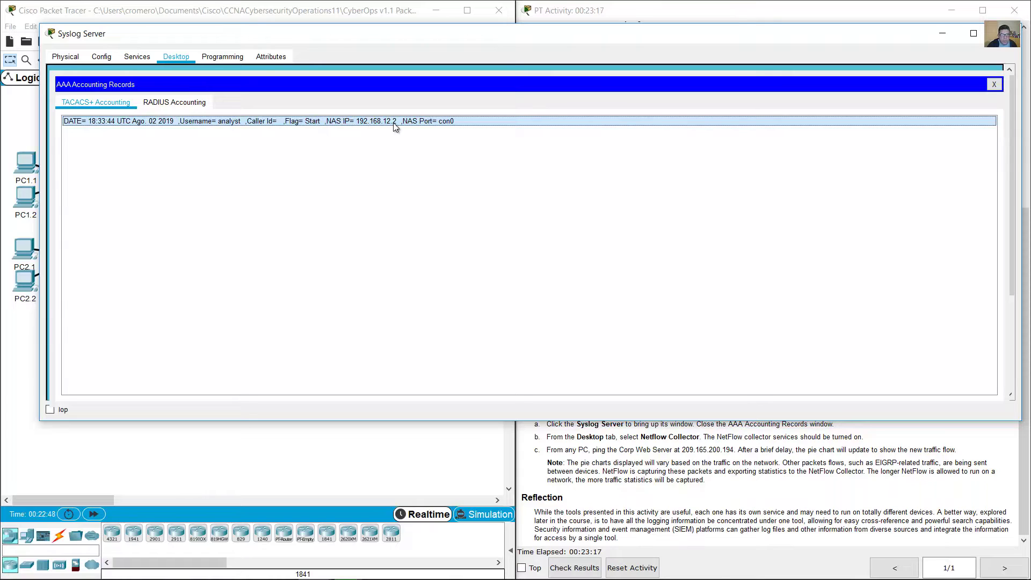
left_click(230, 10)
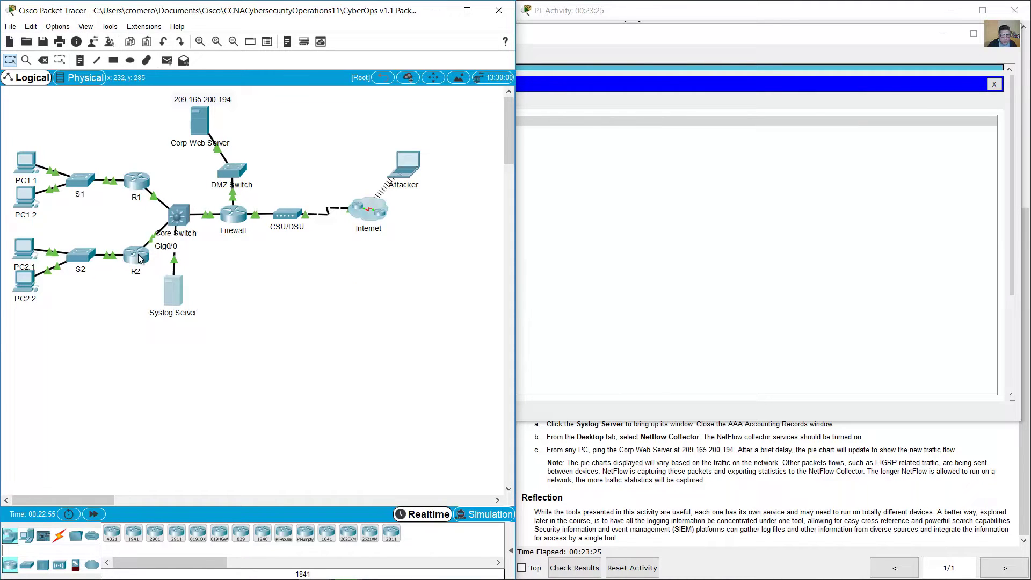
mouse_move(139, 262)
left_click(553, 349)
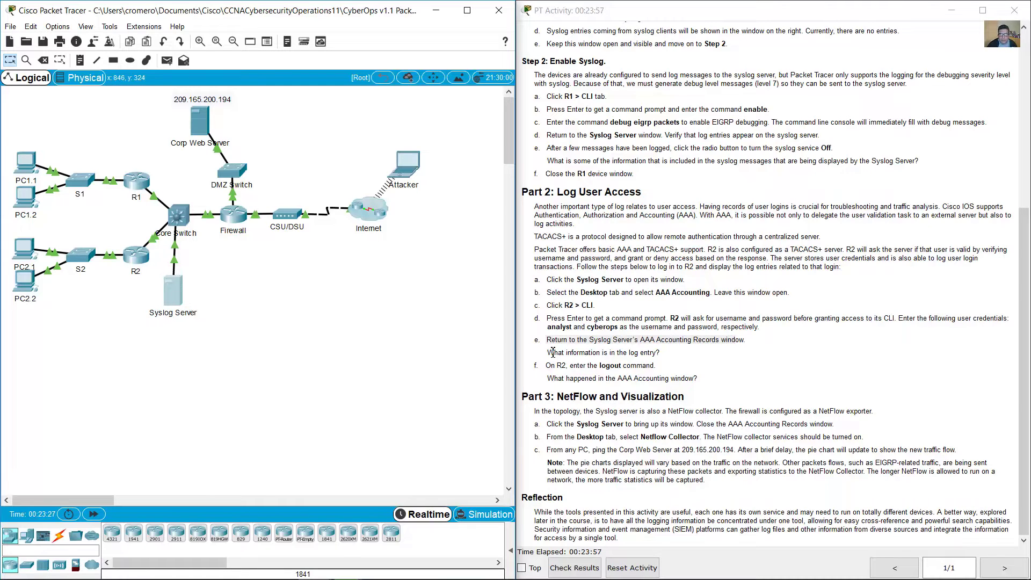
left_click_drag(548, 353, 671, 354)
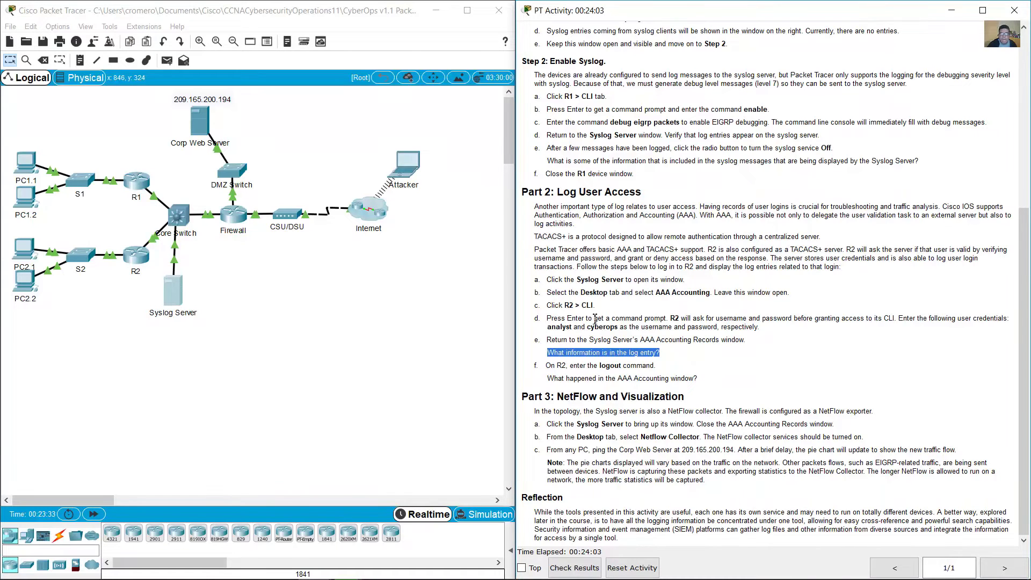
left_click(178, 297)
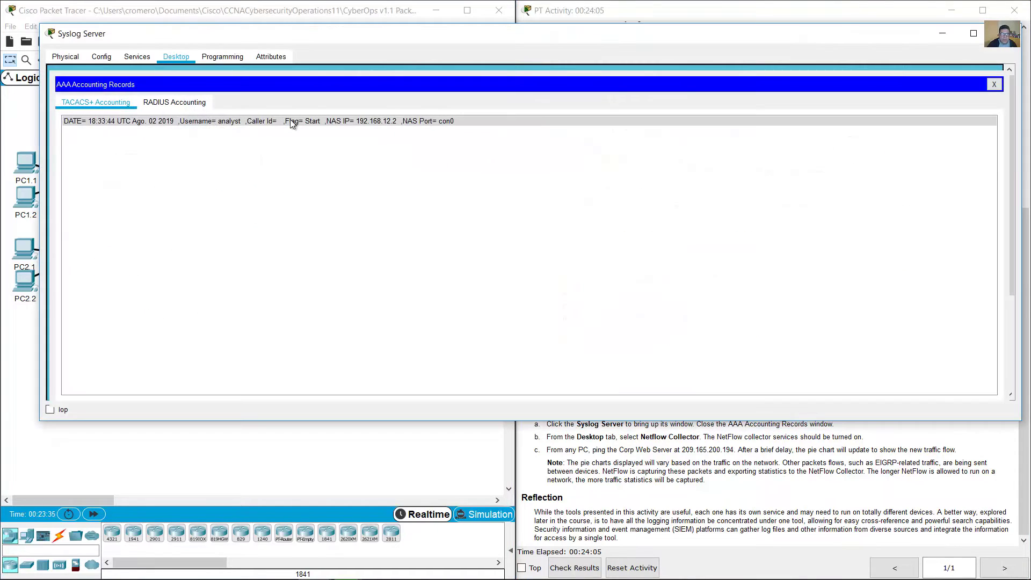
left_click(294, 122)
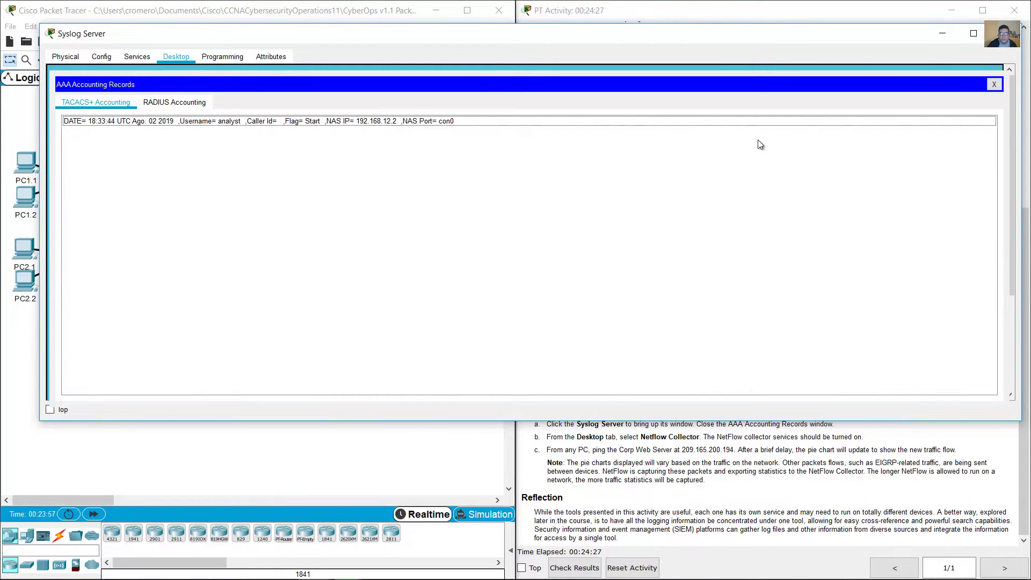
- End the lab user's R2 session by running logout on R2's CLI
left_click(951, 35)
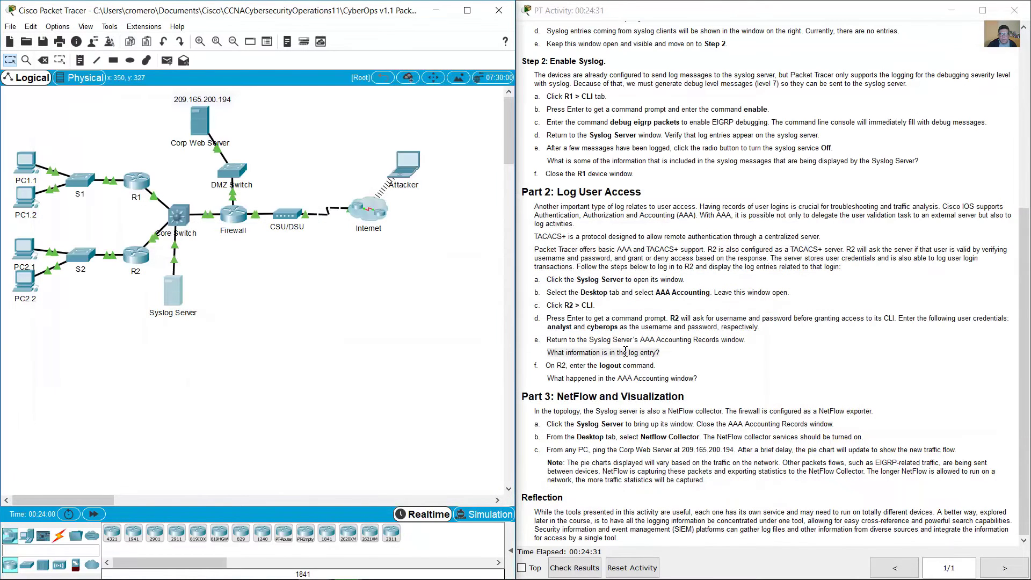
left_click_drag(554, 369, 645, 364)
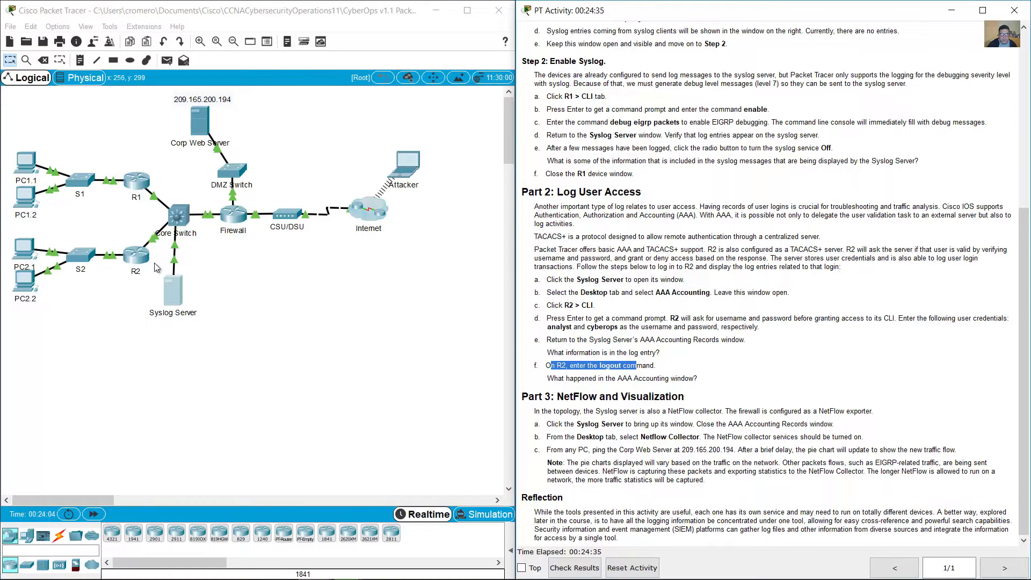
left_click(173, 298)
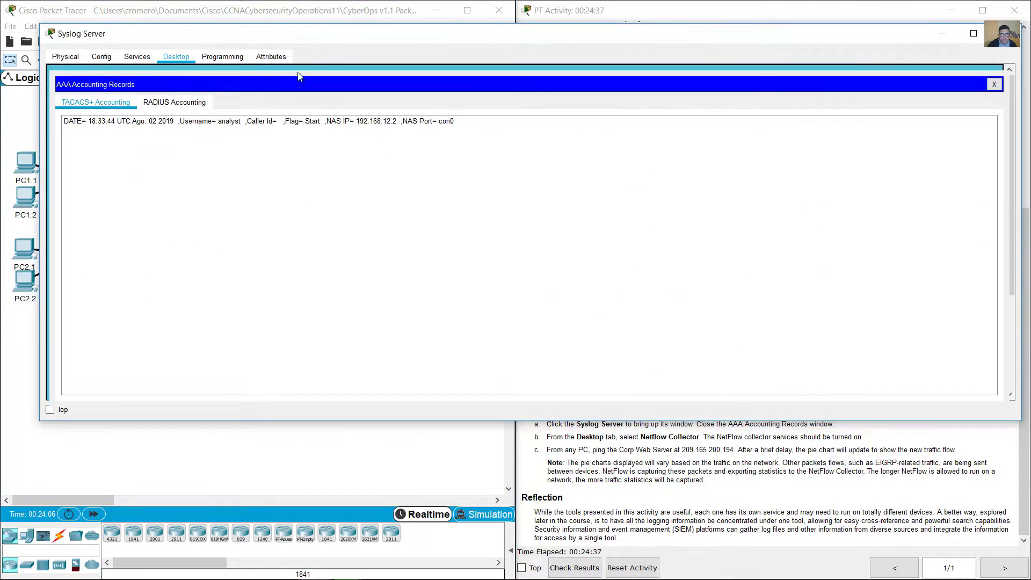
left_click(325, 11)
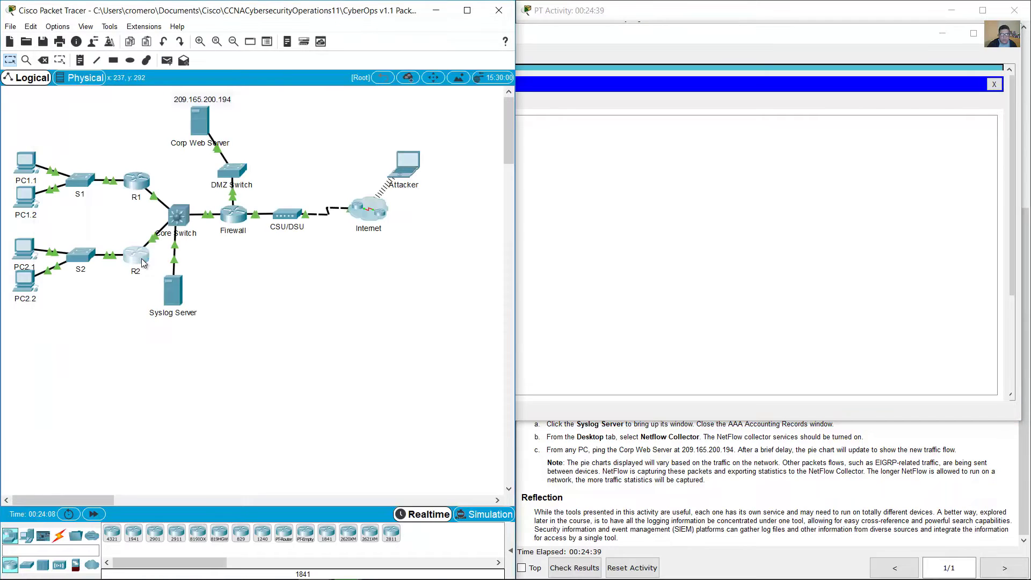
left_click(142, 261)
left_click(587, 262)
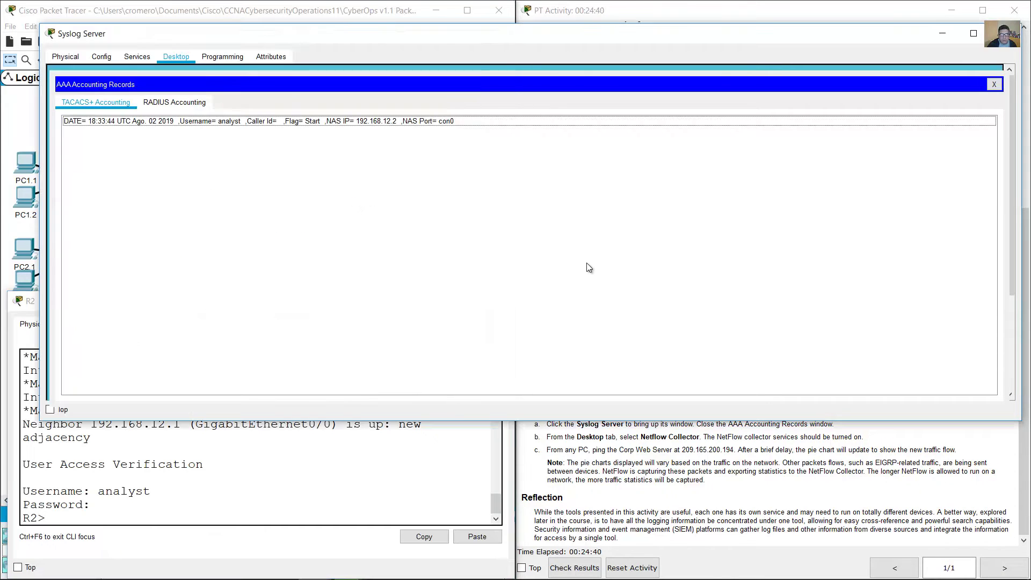
left_click(369, 456)
type("loguot")
key("BackSpace")
key("BackSpace")
type("out")
key("Return")
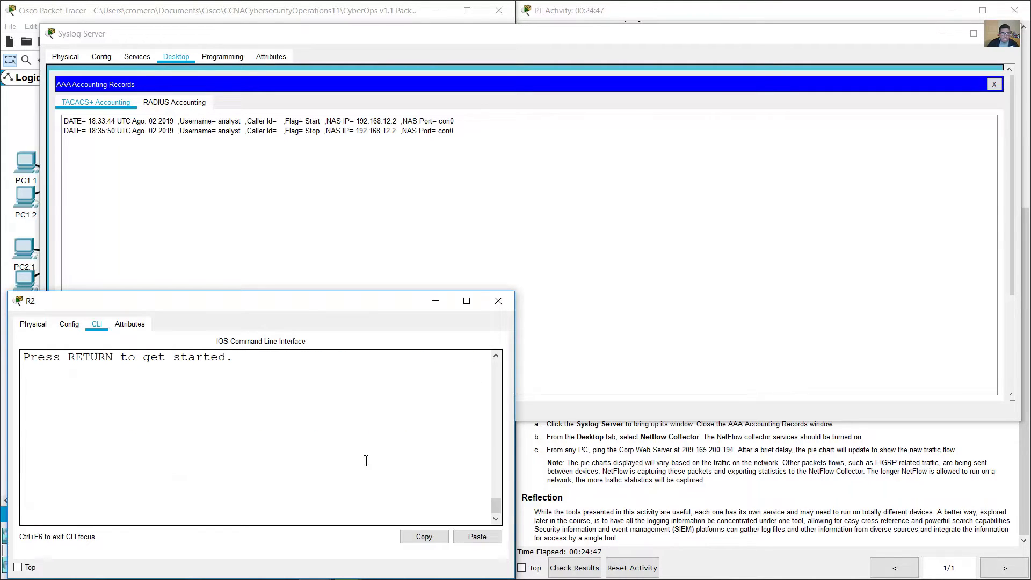
- Inspect the new TACACS+ Stop record for the con0 logout and mark the related lab question
left_click(294, 130)
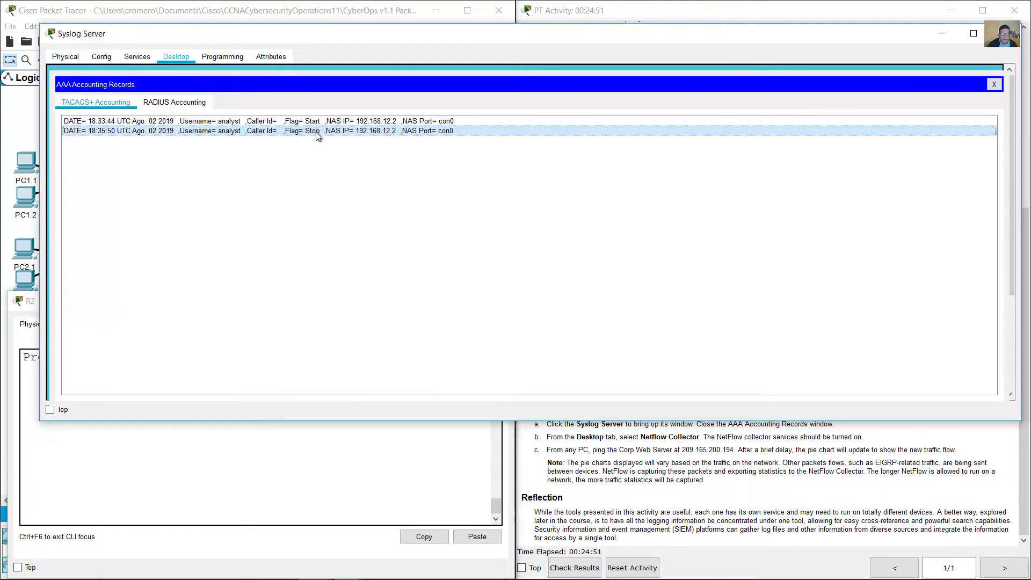
left_click(717, 509)
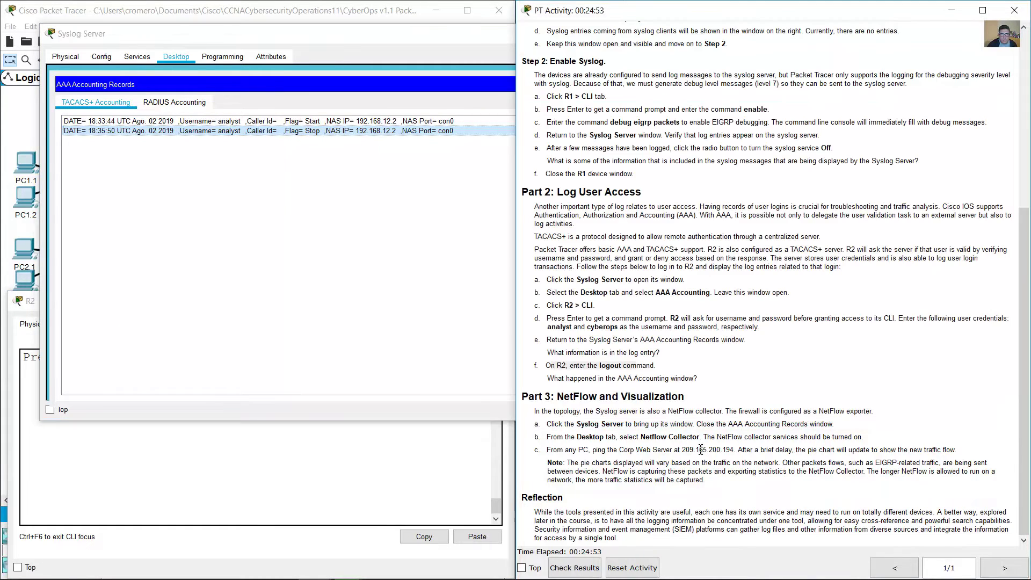
left_click_drag(550, 379, 708, 376)
left_click(355, 247)
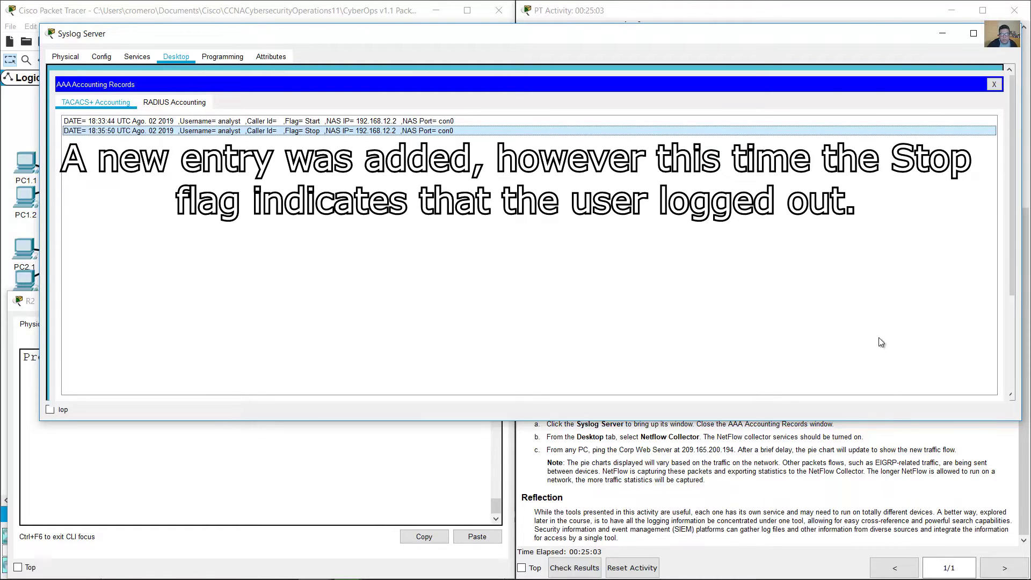
left_click(759, 449)
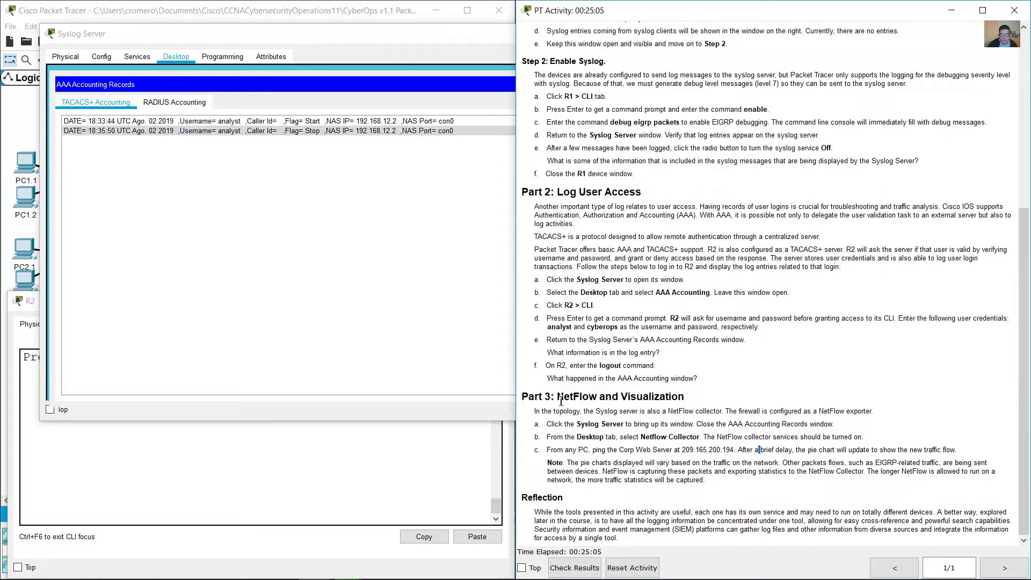
left_click_drag(558, 400, 685, 400)
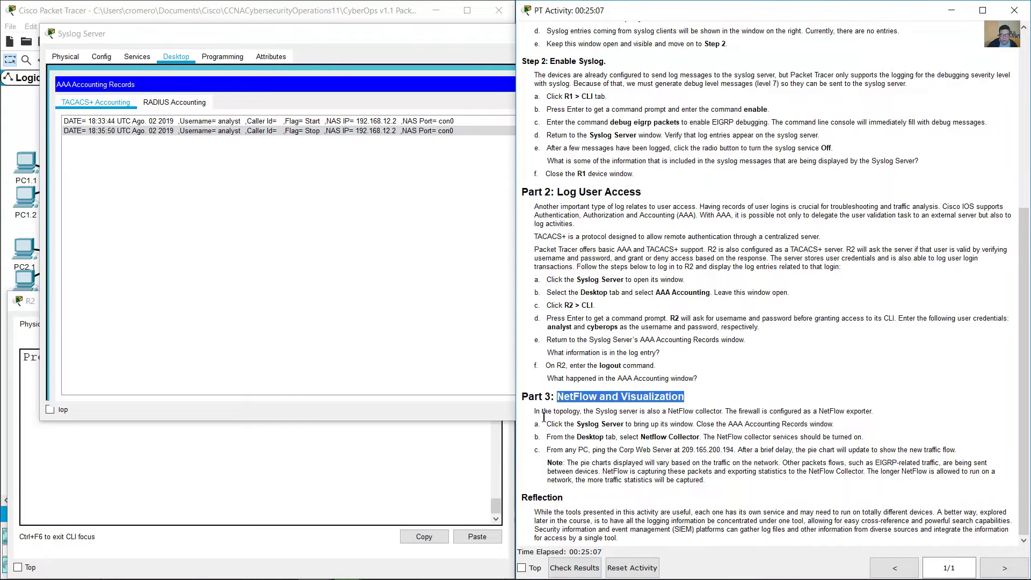
left_click_drag(536, 411, 884, 411)
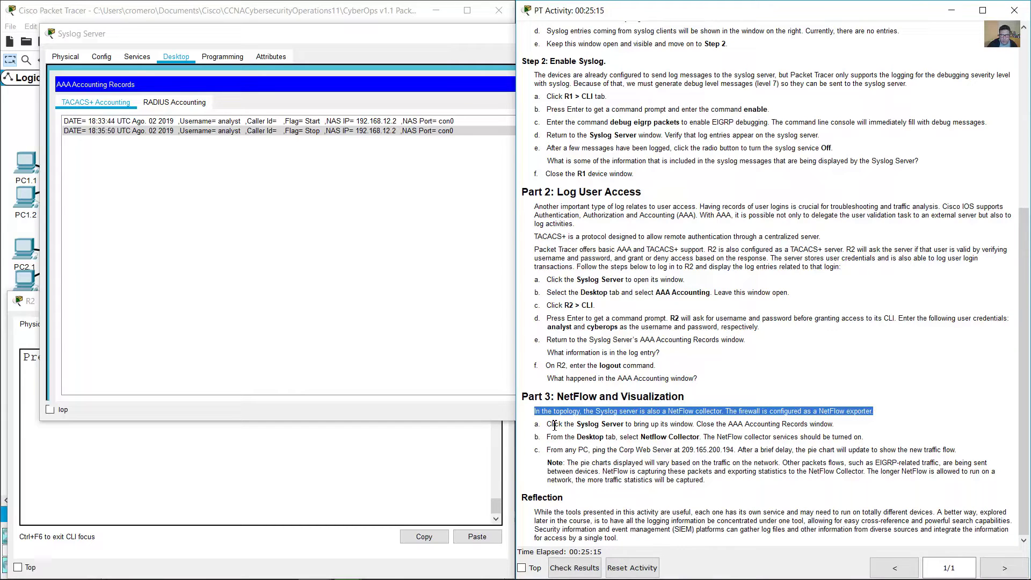
left_click_drag(554, 425, 607, 437)
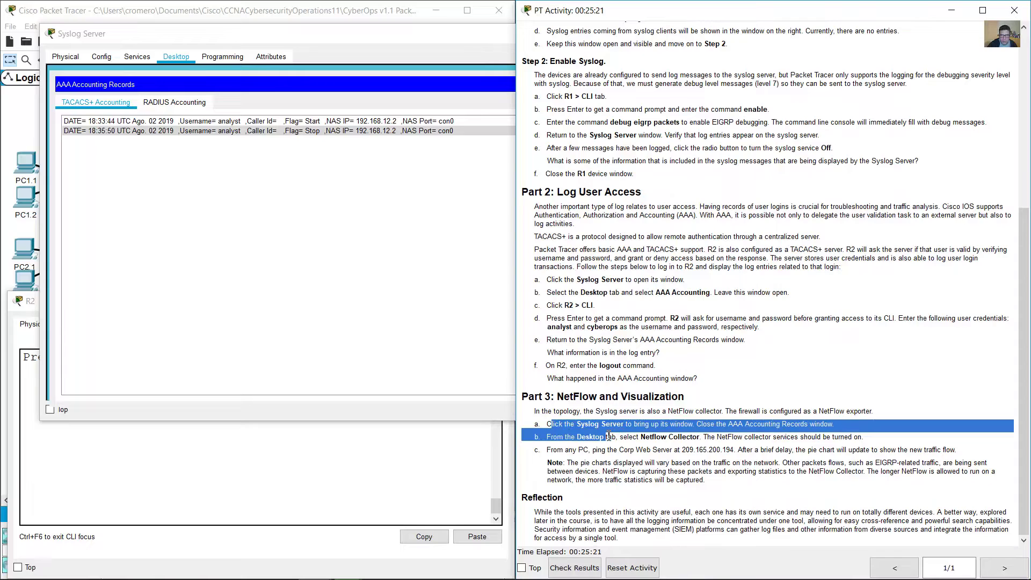
left_click(410, 304)
left_click_drag(234, 41, 220, 61)
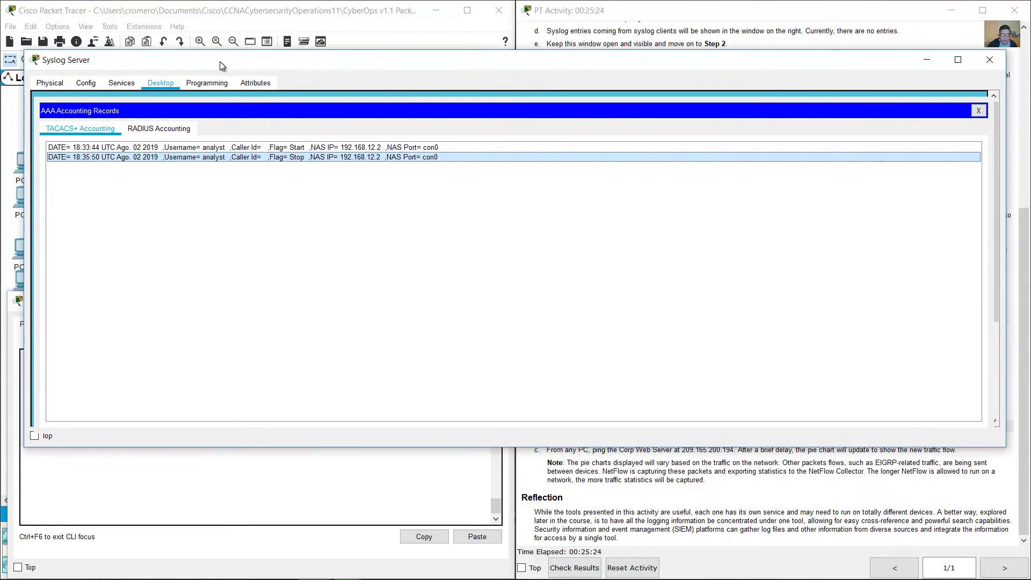
- Close AAA Accounting Records and open the Syslog Server's Netflow Collector
left_click(978, 110)
scroll(412, 386, "down", 3)
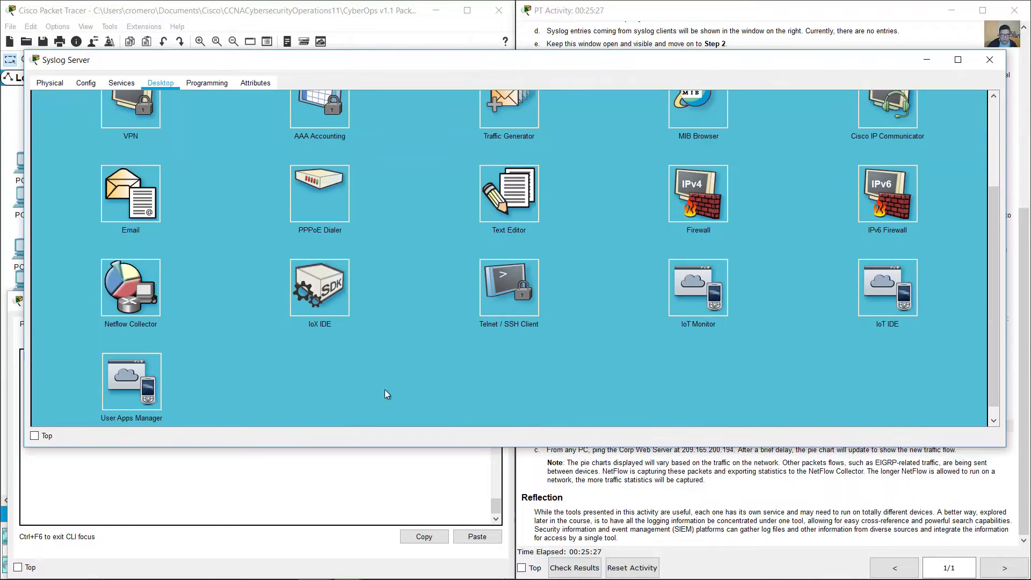
left_click(123, 284)
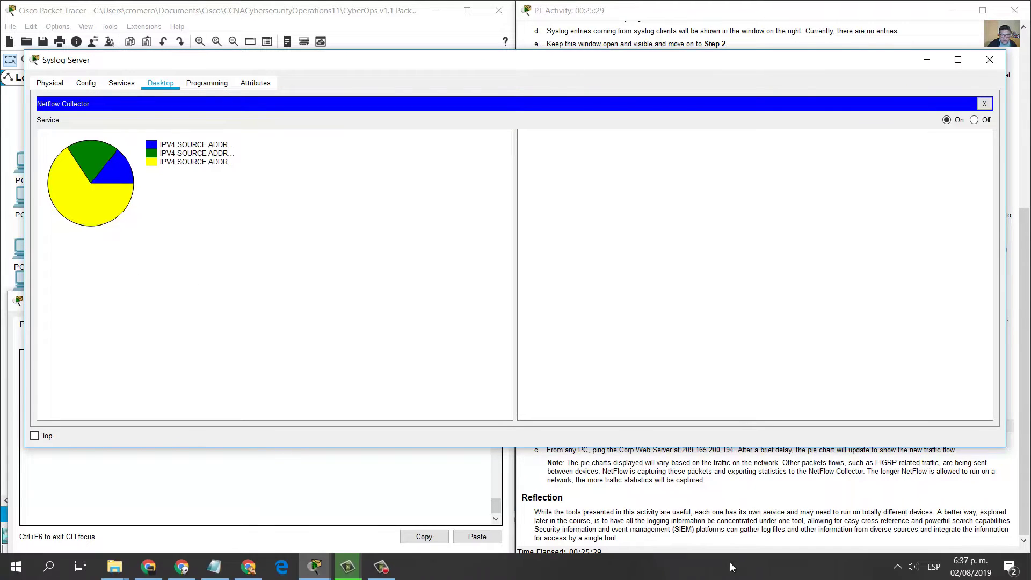
left_click(688, 488)
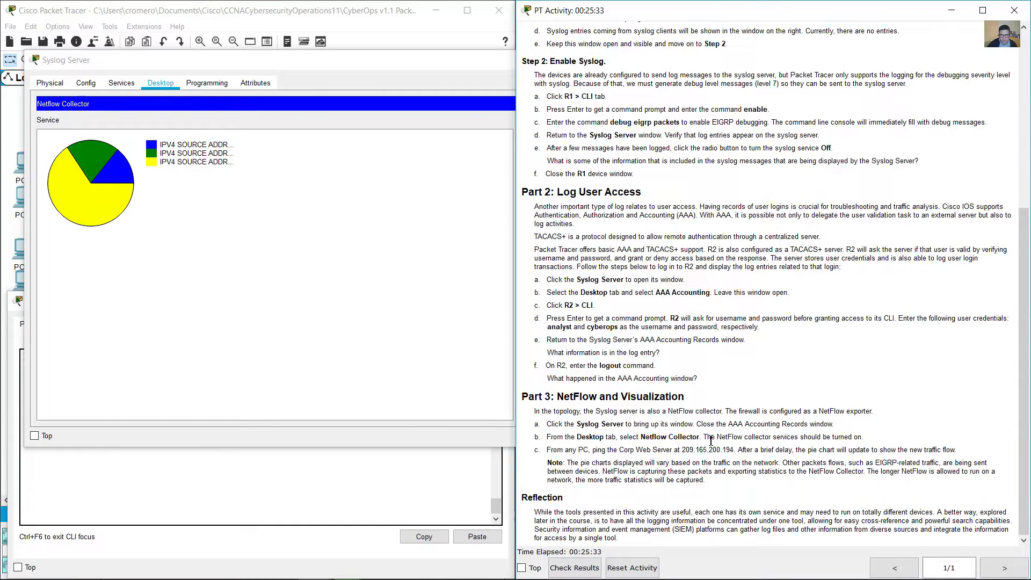
left_click(389, 311)
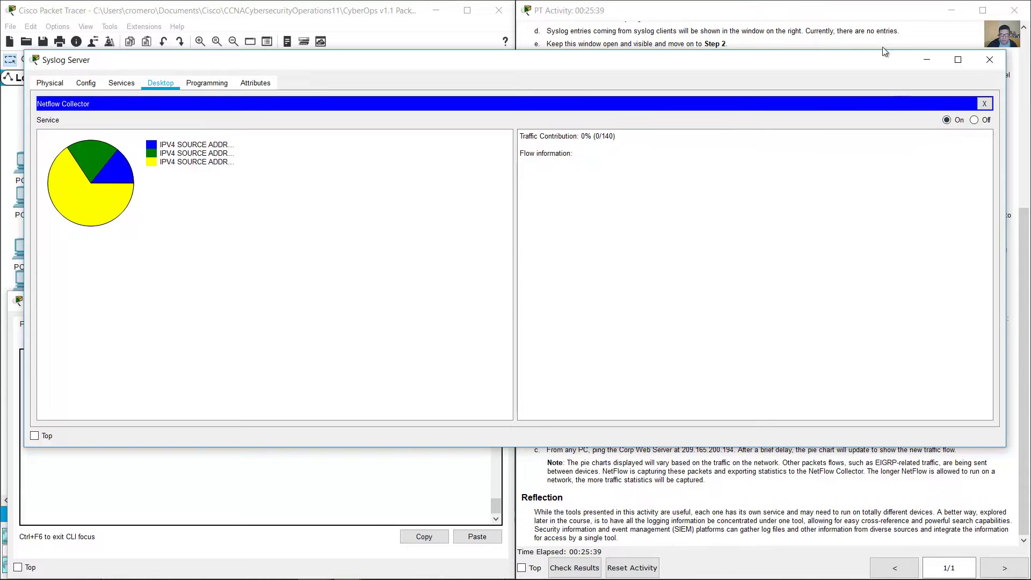
- Mark the Part 3 ping step, then narrow the Syslog Server window and place it on the right
left_click(878, 16)
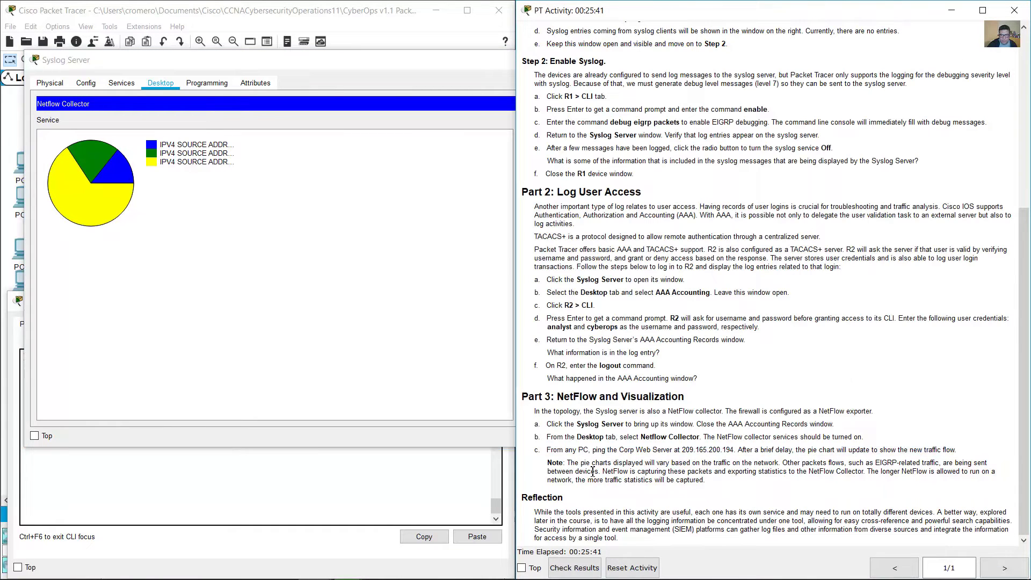
left_click_drag(553, 450, 738, 451)
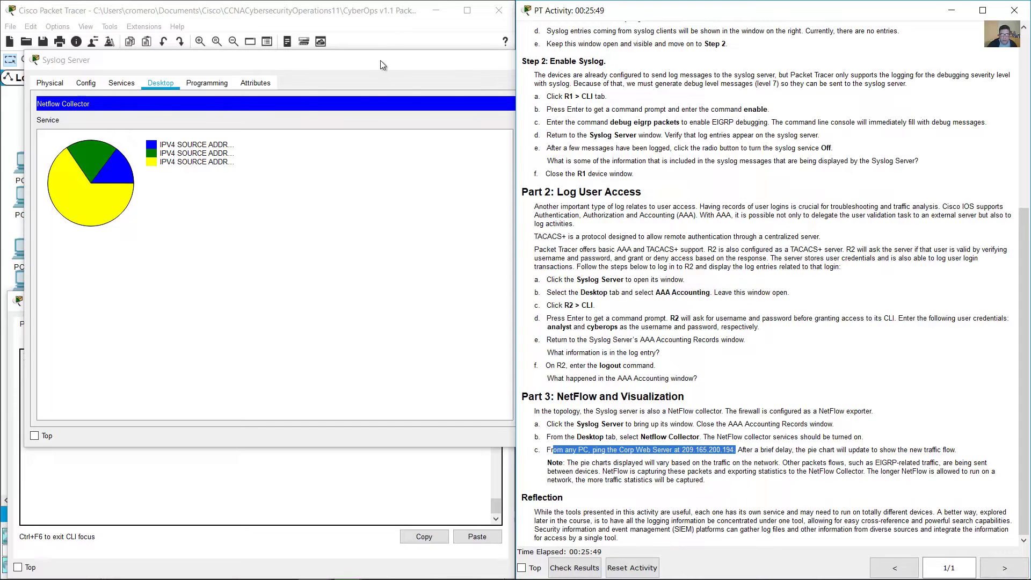
left_click_drag(379, 64, 422, 47)
left_click_drag(1024, 131, 513, 136)
left_click_drag(346, 40, 840, 45)
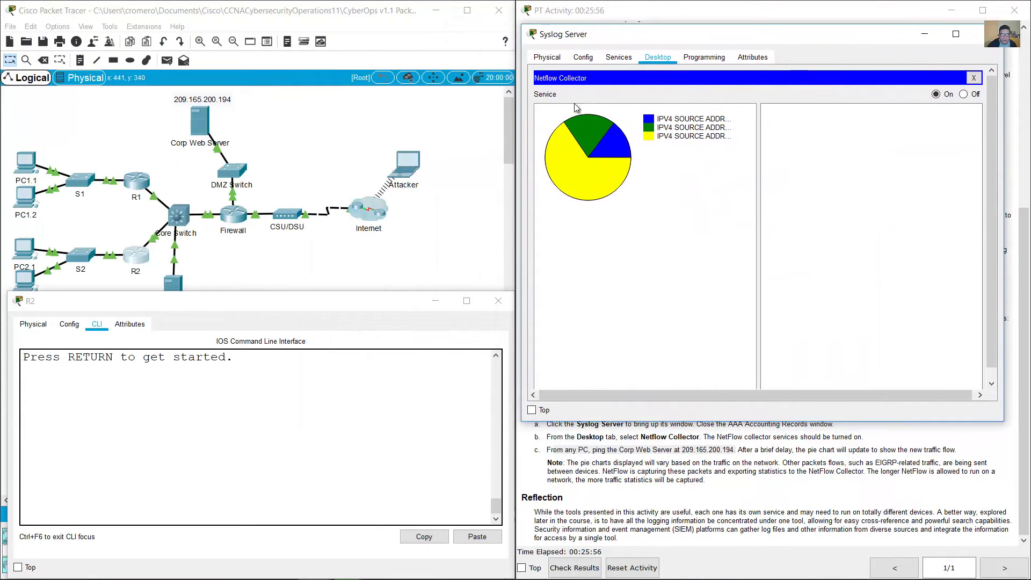
- Ping 209.165.200.194 from PC1.1's Command Prompt, getting 3 of 4 replies
left_click(498, 302)
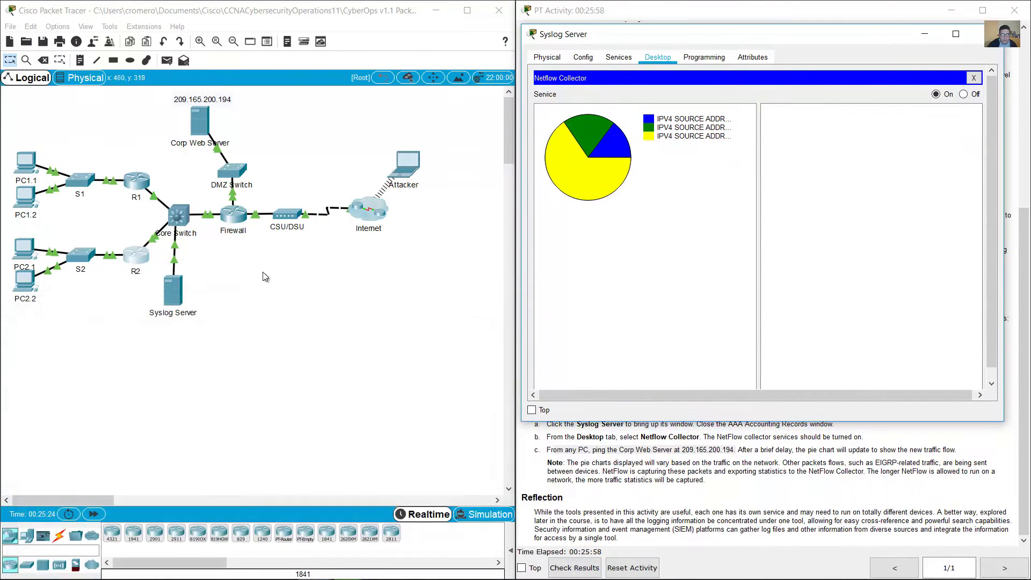
left_click(24, 171)
left_click_drag(414, 98, 159, 113)
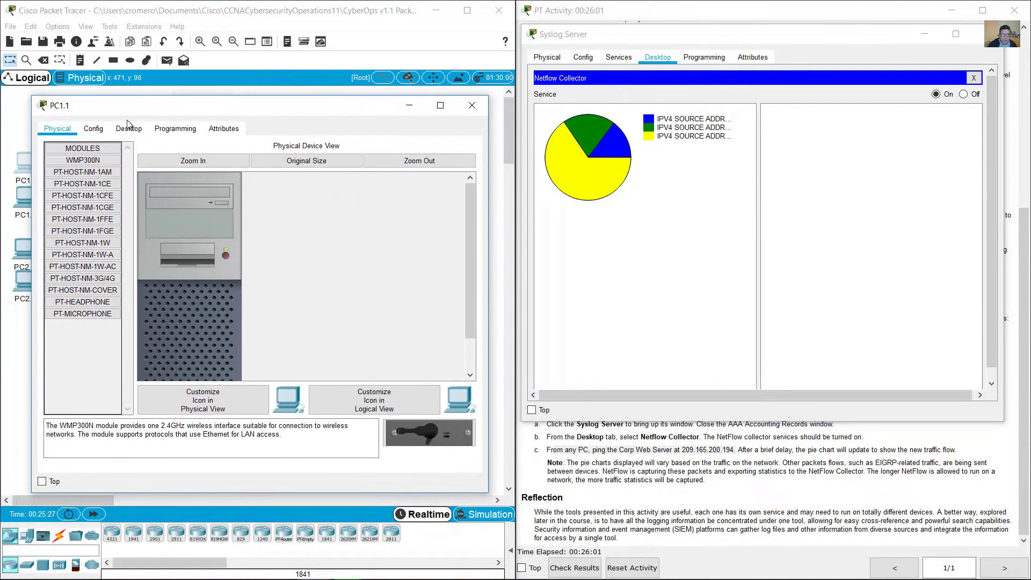
left_click(127, 130)
left_click(347, 188)
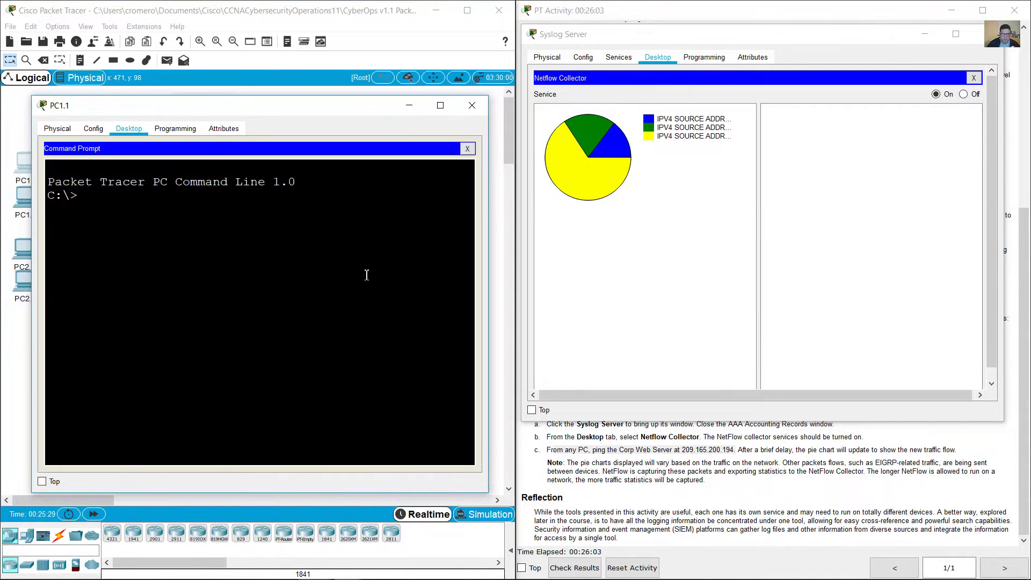
type("ping 209.165.200")
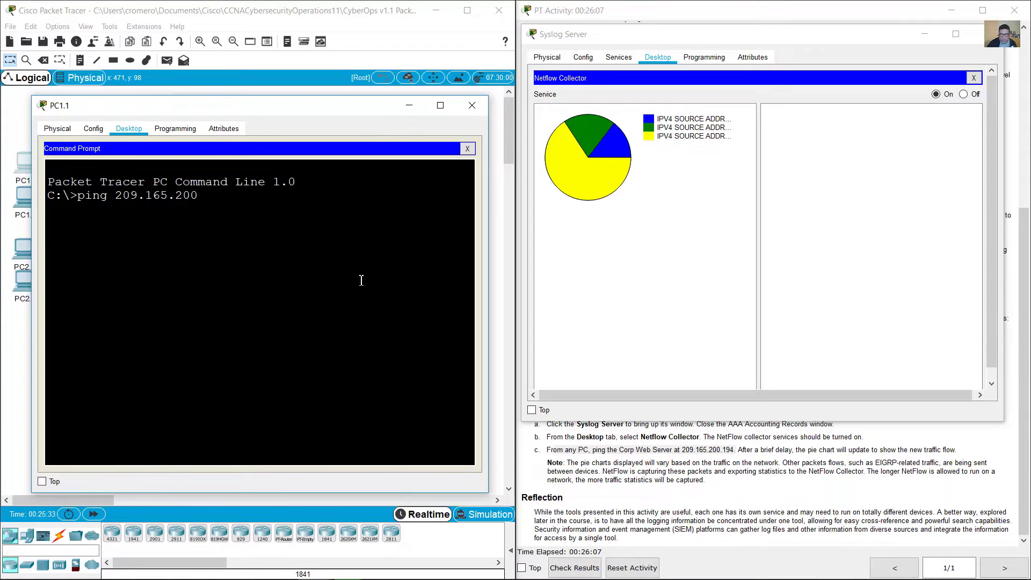
type(".194")
key("alt+F4")
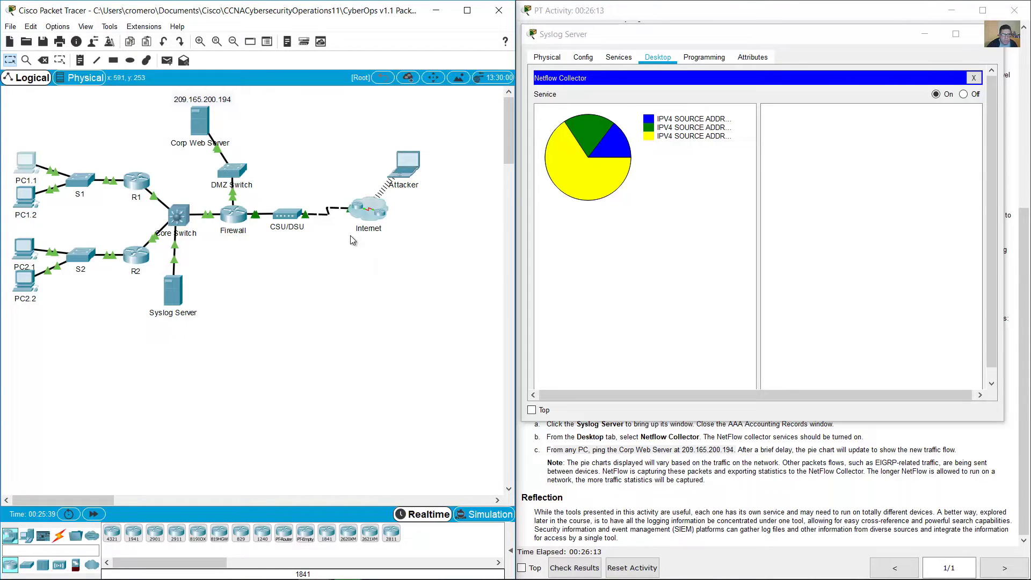
left_click_drag(260, 112, 155, 151)
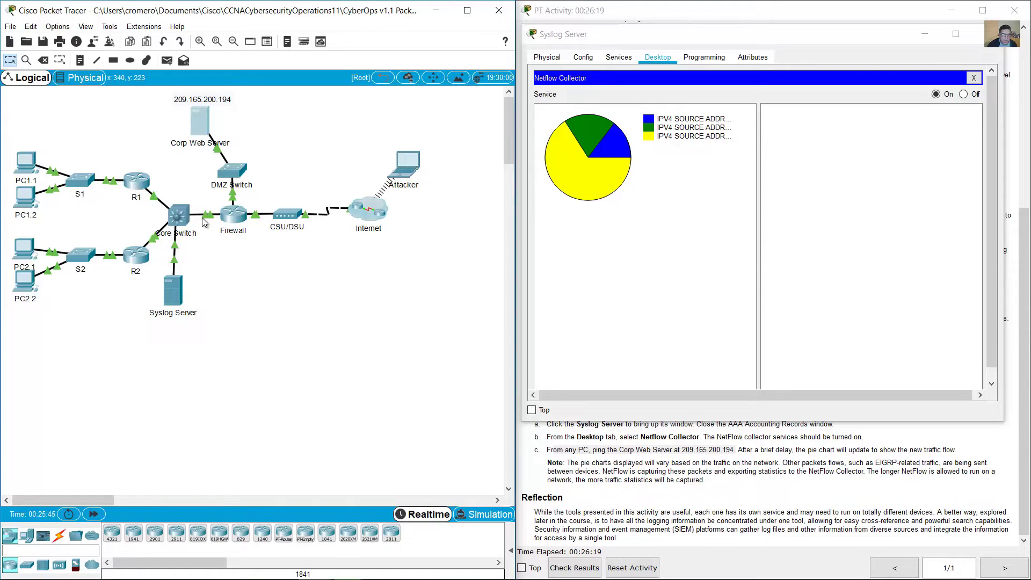
left_click(25, 161)
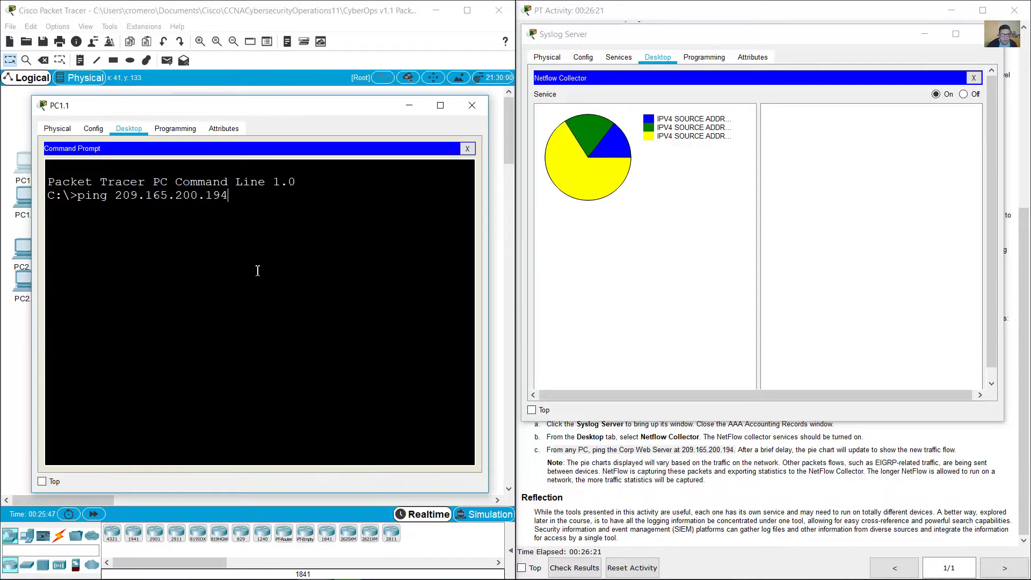
key("Return")
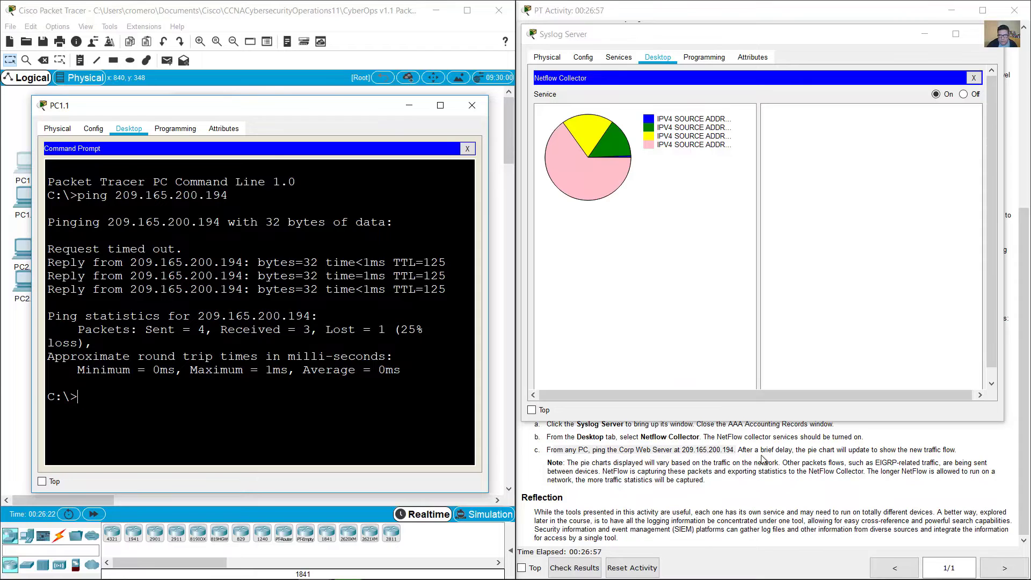
- View the 192.168.11.18 to 209.165.200.194 flow details in the NetFlow legend, then move the window aside
left_click_drag(746, 40, 250, 56)
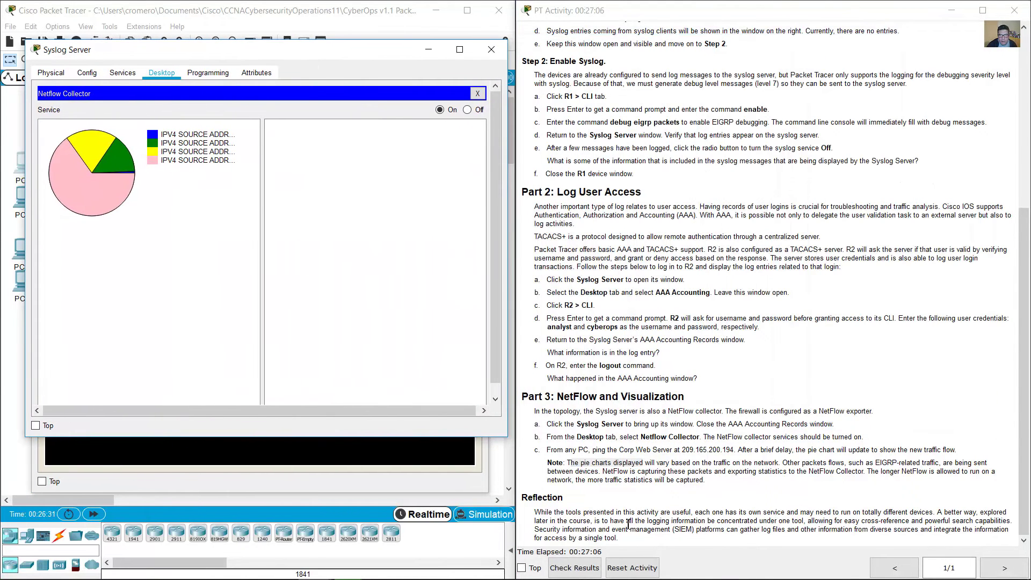
left_click_drag(570, 463, 724, 485)
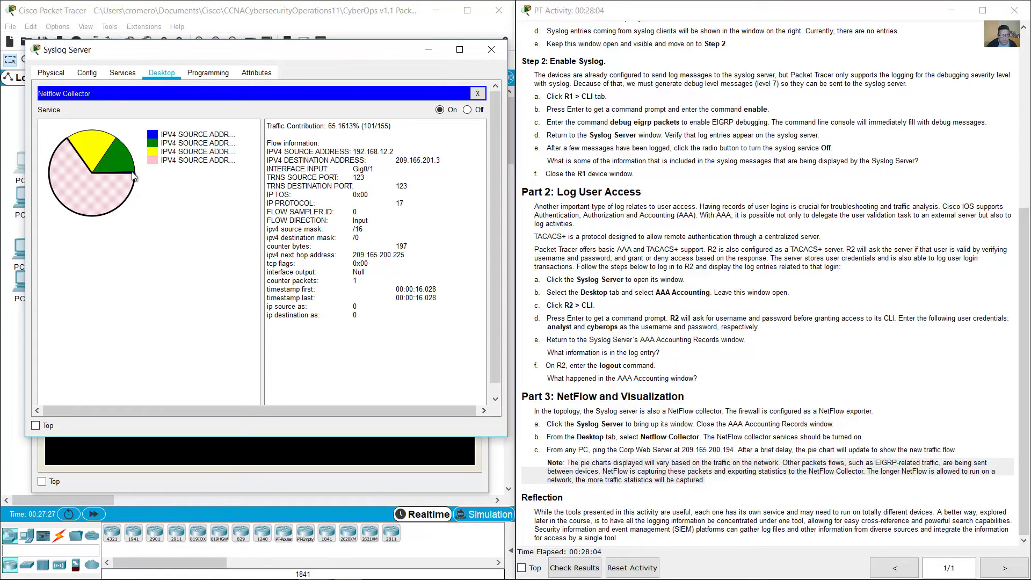
left_click(154, 138)
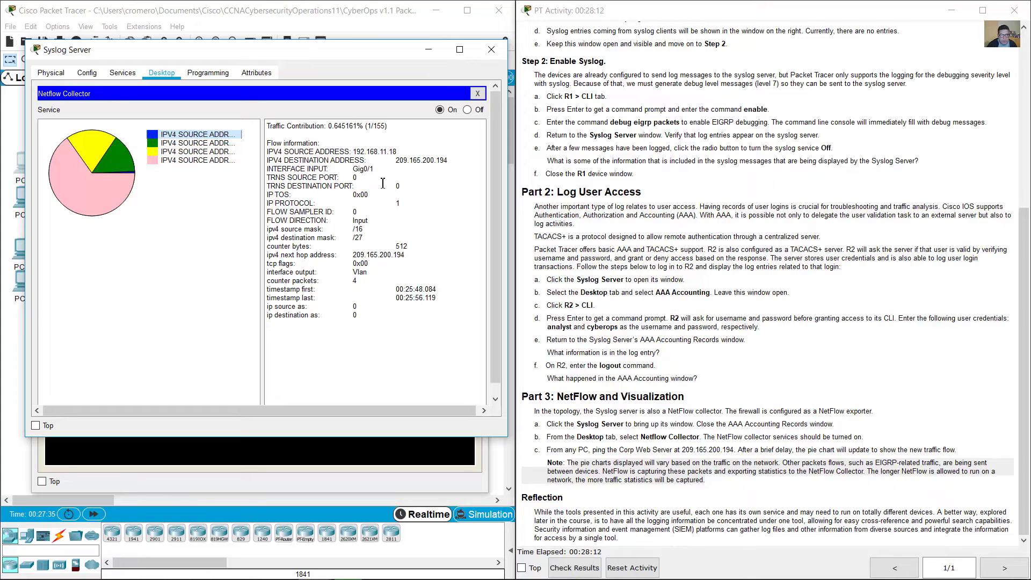
left_click_drag(281, 54, 733, 67)
- Run ipconfig on PC1.1 and confirm its address 192.168.11.18 with gateway 192.168.11.17
left_click(876, 57)
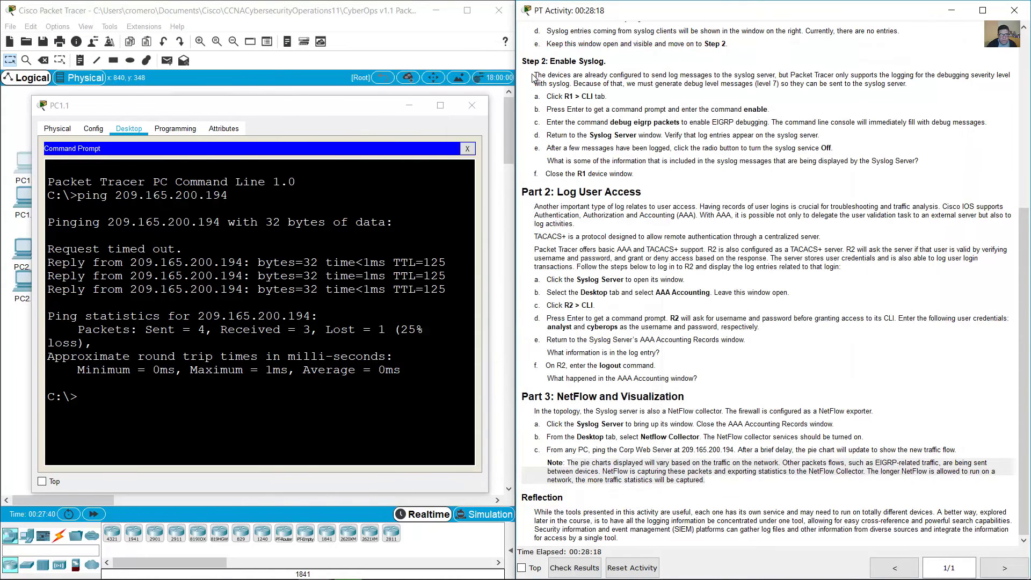
left_click(408, 106)
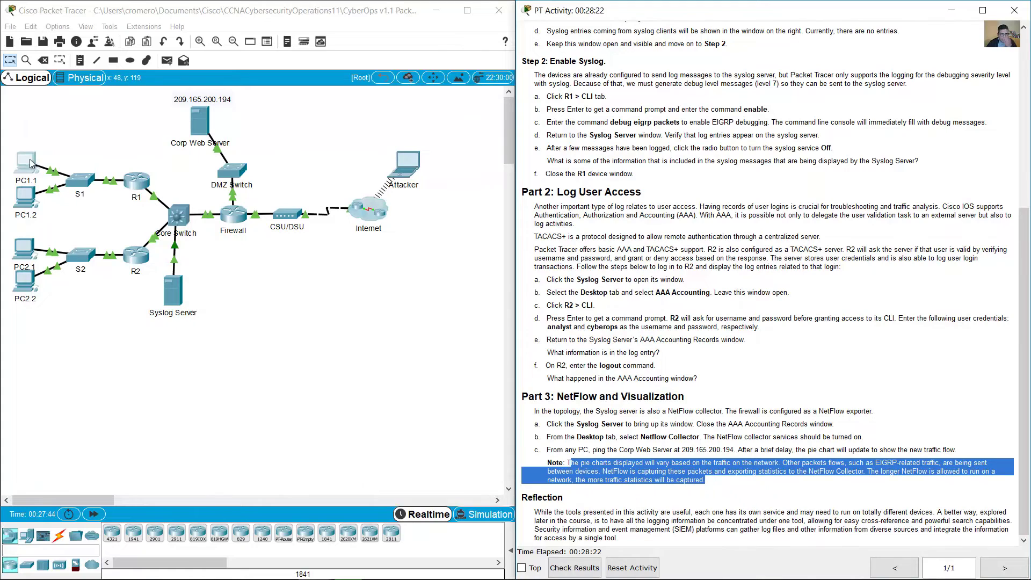
left_click(171, 210)
type("ipconfig")
key("Return")
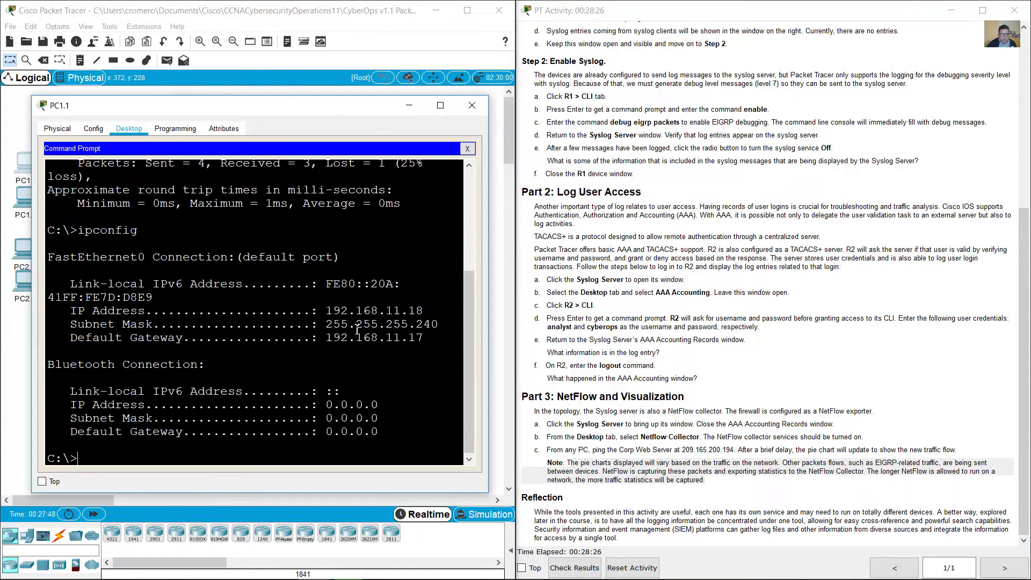
left_click_drag(327, 311, 424, 310)
- Reopen the NetFlow Collector and check the first flow's source address 192.168.11.18
left_click(308, 11)
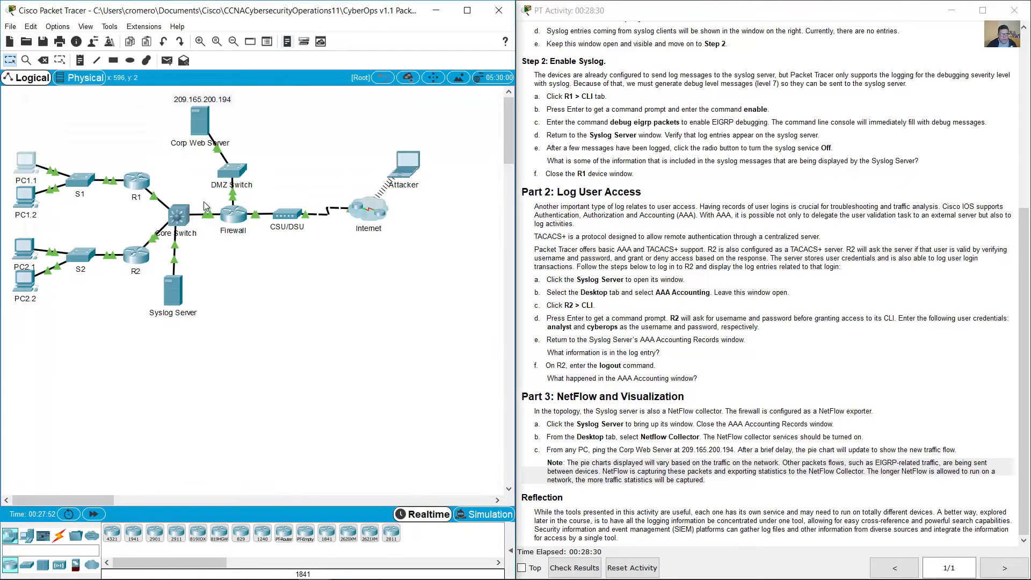
left_click(173, 295)
left_click_drag(605, 63, 189, 108)
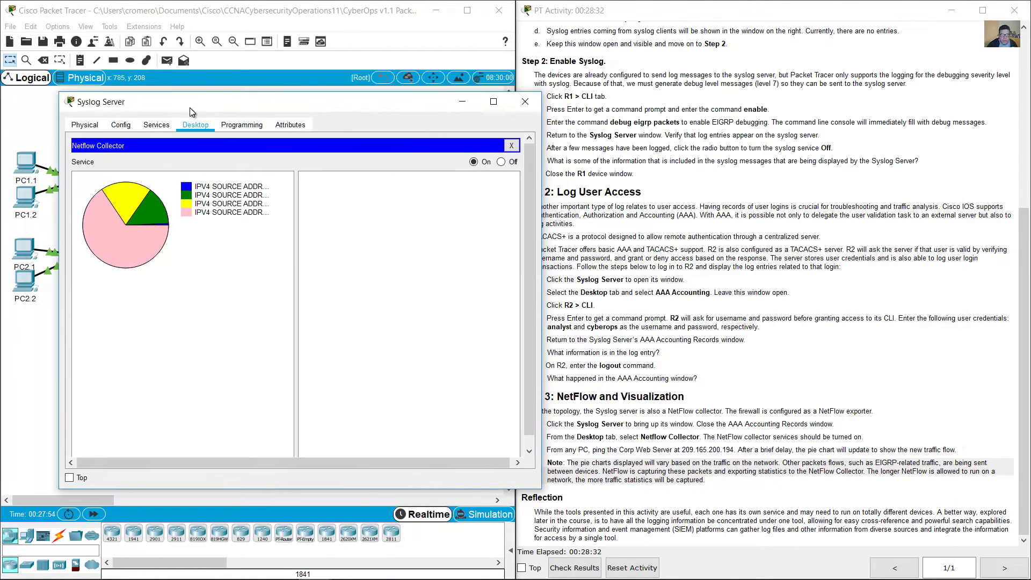
left_click(203, 189)
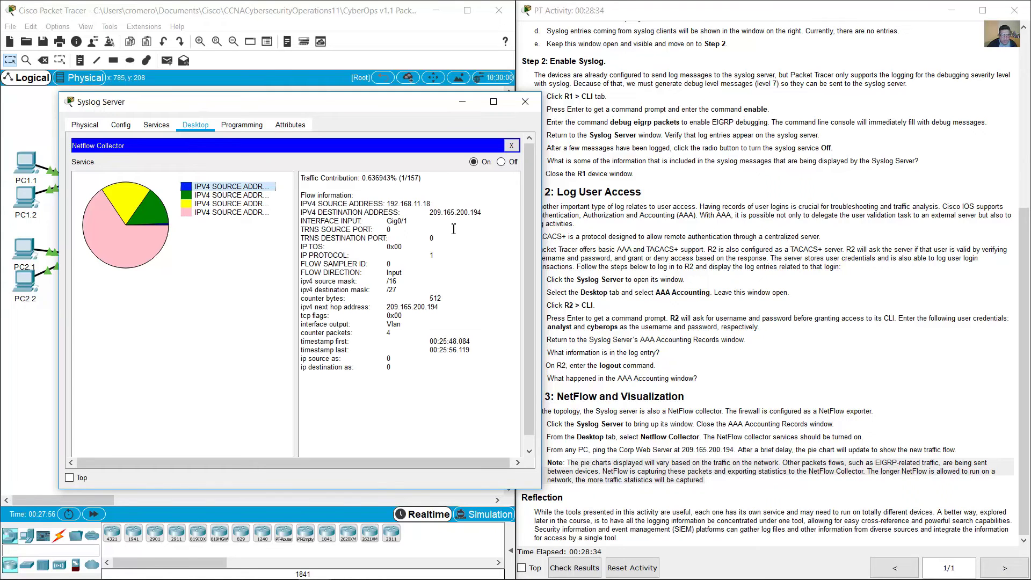
left_click_drag(386, 203, 432, 204)
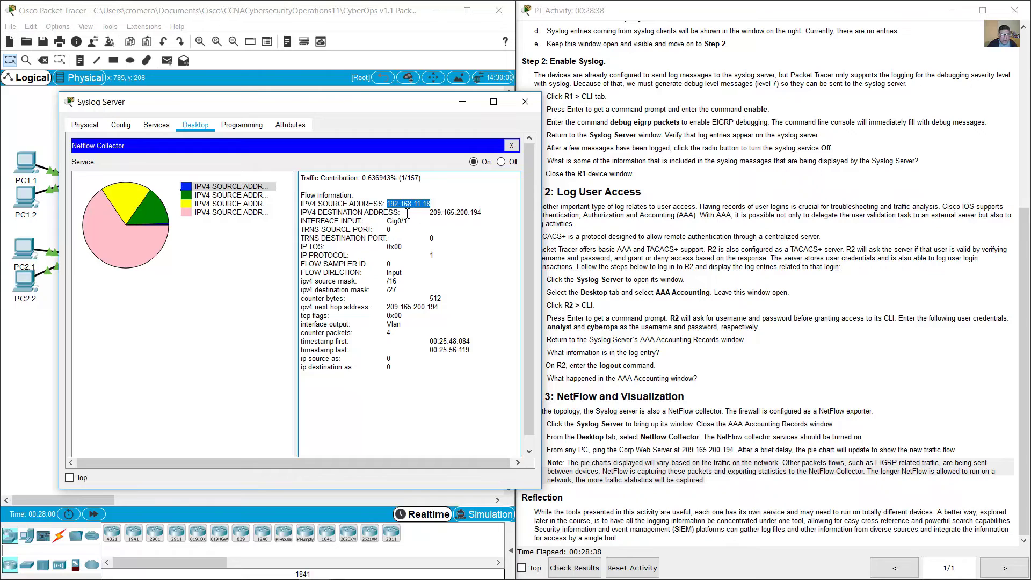
- Match the first flow's destination to the Corp Web Server and note IP protocol value 1
left_click(287, 12)
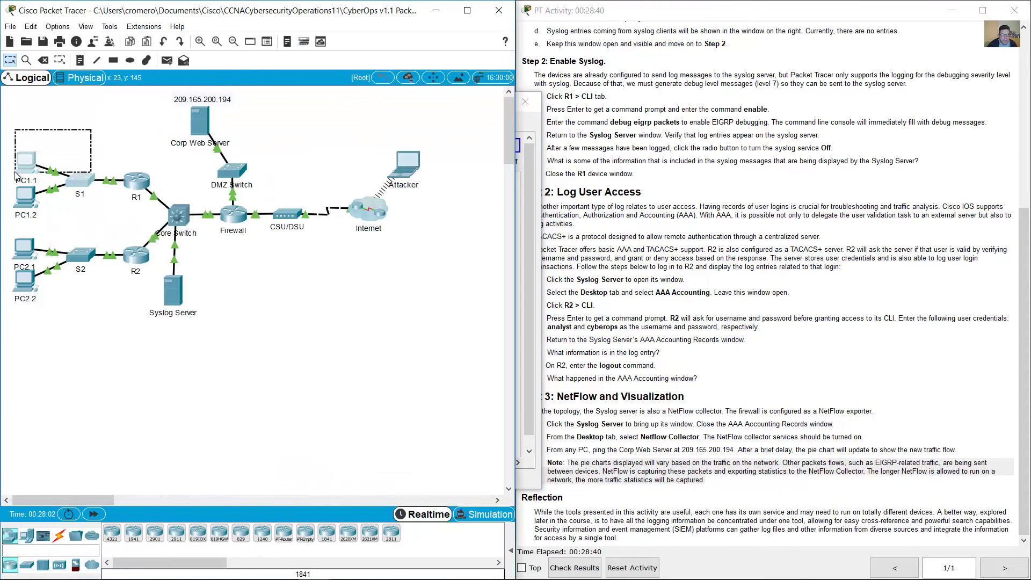
left_click_drag(284, 132, 144, 102)
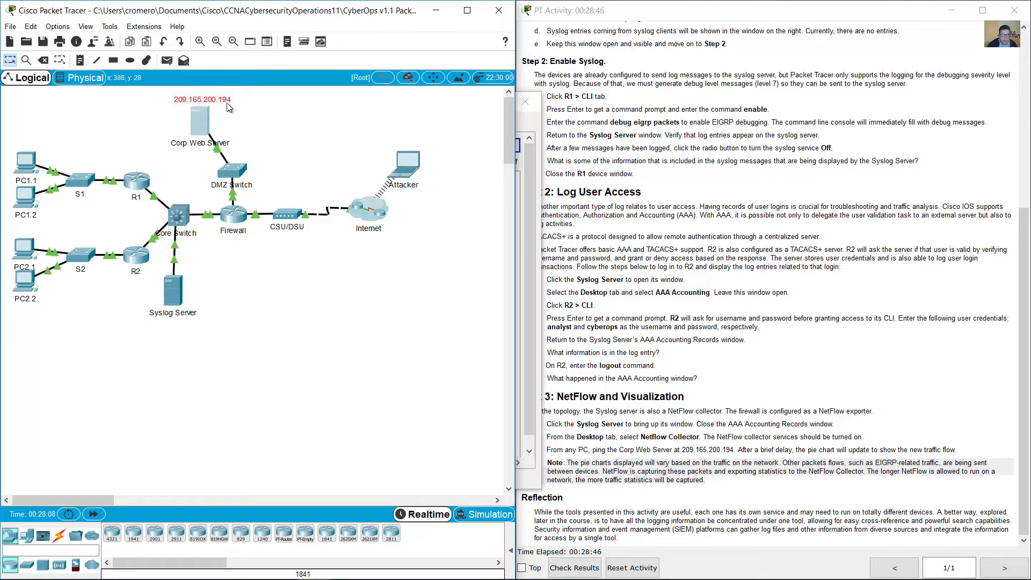
left_click(177, 286)
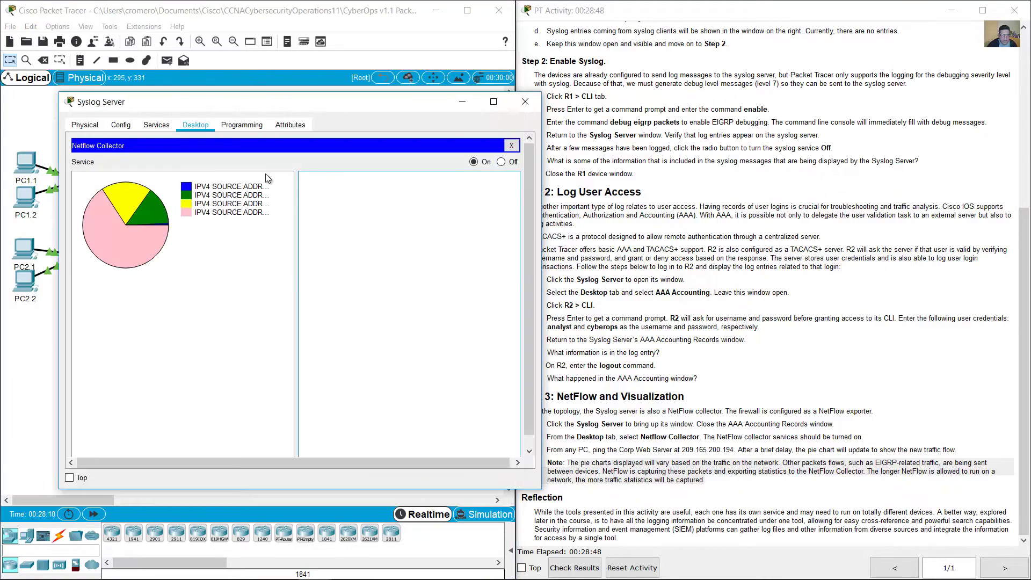
left_click(254, 186)
left_click_drag(429, 212, 480, 211)
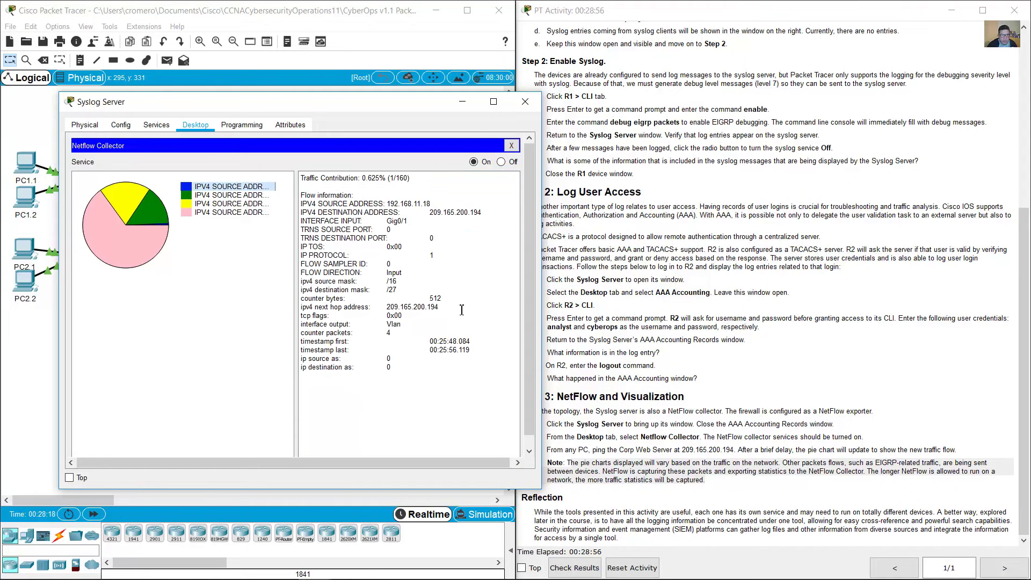
left_click_drag(428, 255, 440, 258)
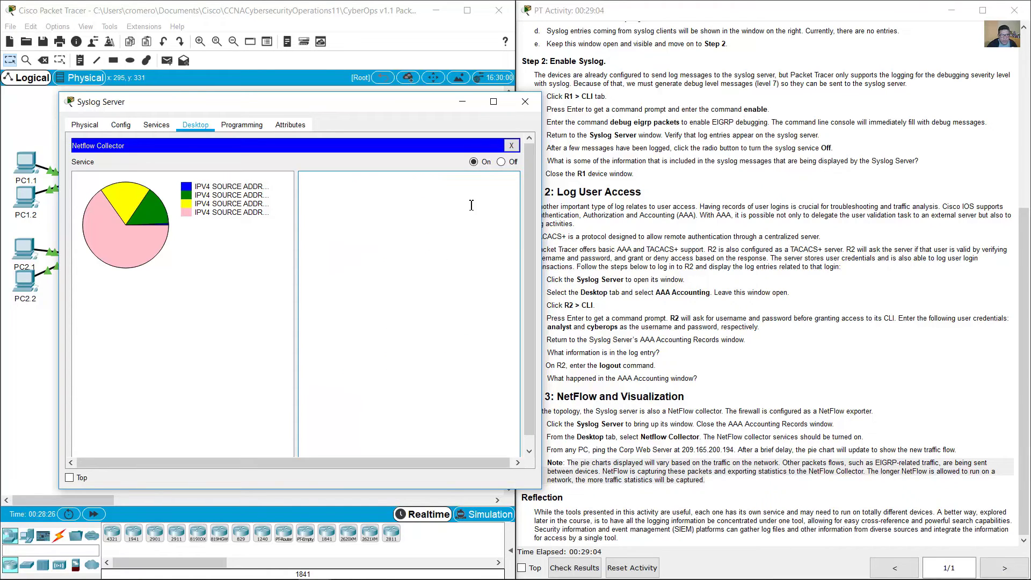
- Review all four flows: 192.168.11.18, 192.168.20.20, 192.168.1.2 to 209.165.201.3, and 192.168.12.2
left_click(240, 188)
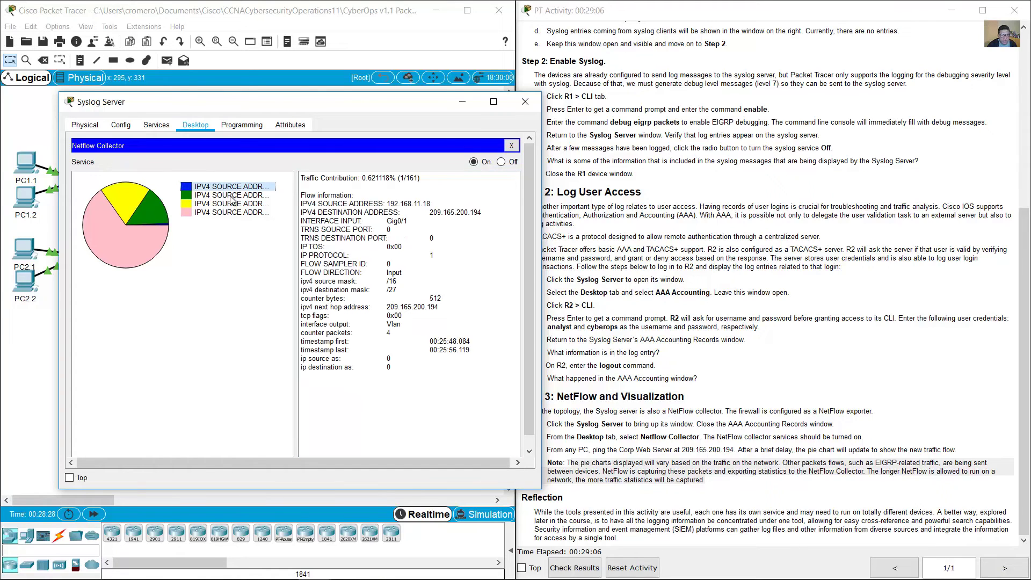
left_click(231, 197)
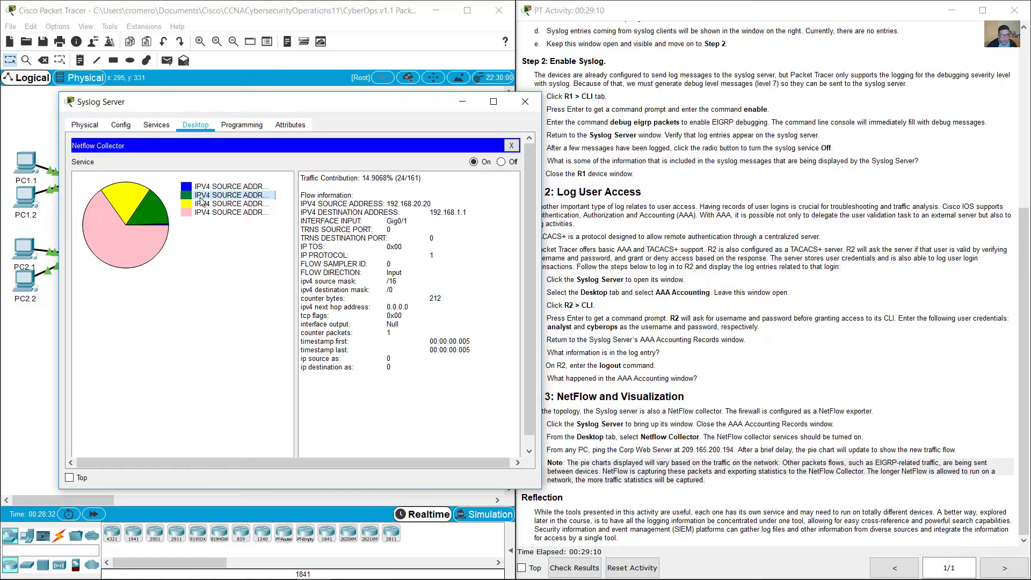
left_click(222, 205)
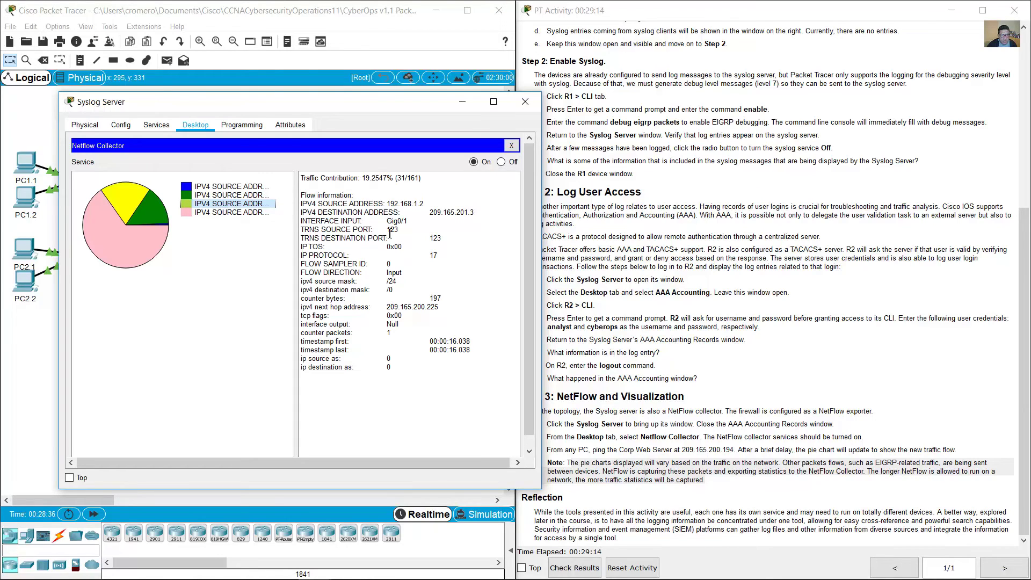
left_click(225, 212)
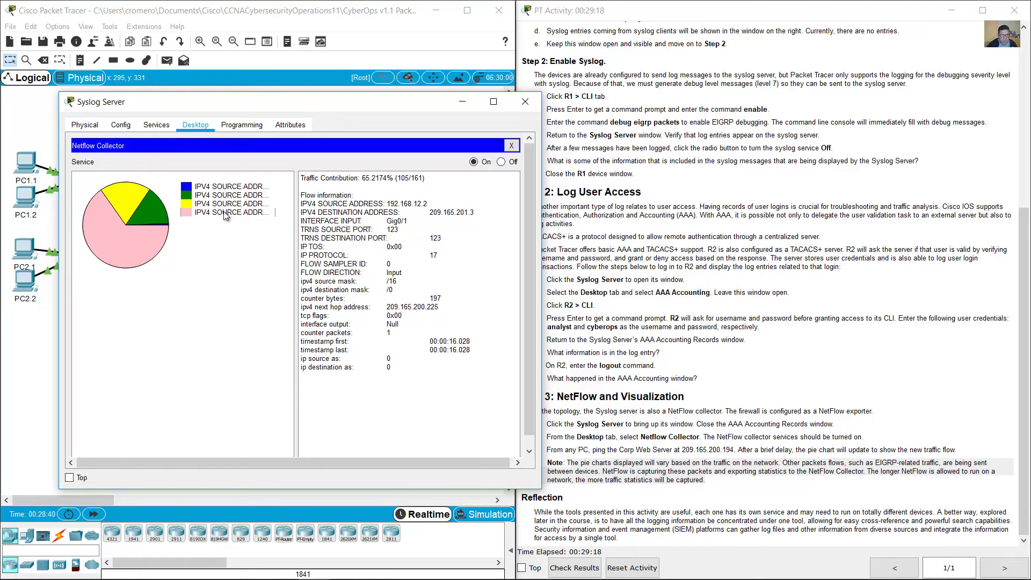
- Minimize the Syslog Server window and highlight the Reflection heading
left_click(465, 101)
left_click(608, 485)
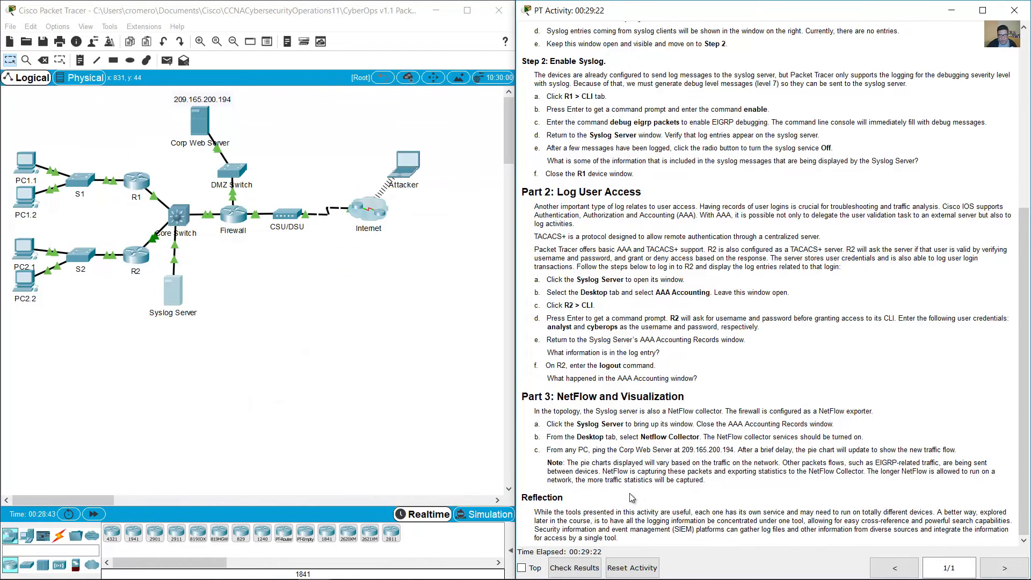
double_click(598, 500)
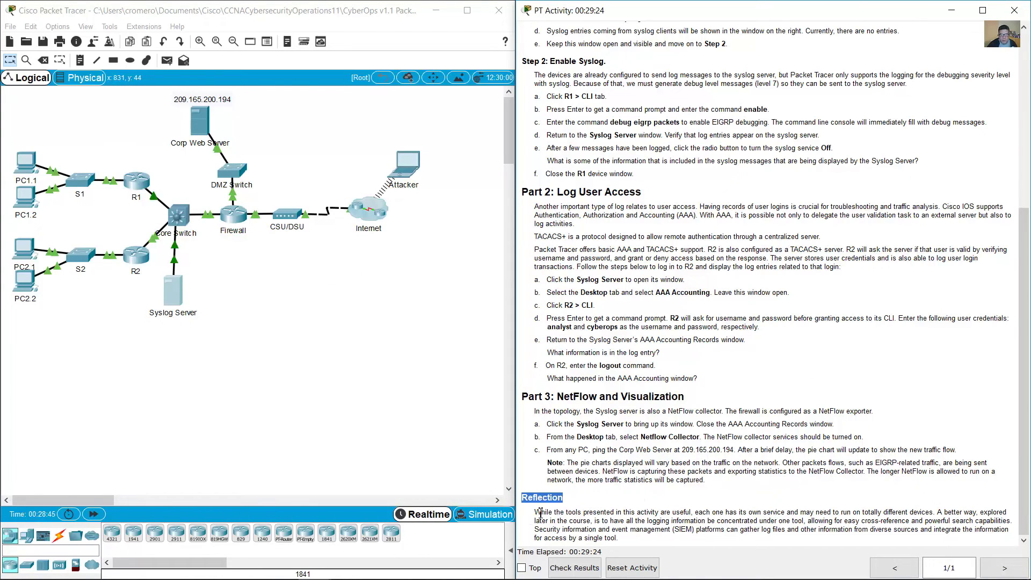
left_click(541, 513)
- Read through the Reflection paragraph on centralized logging, search capabilities and SIEM platforms
left_click_drag(541, 513, 980, 511)
left_click_drag(596, 522, 950, 522)
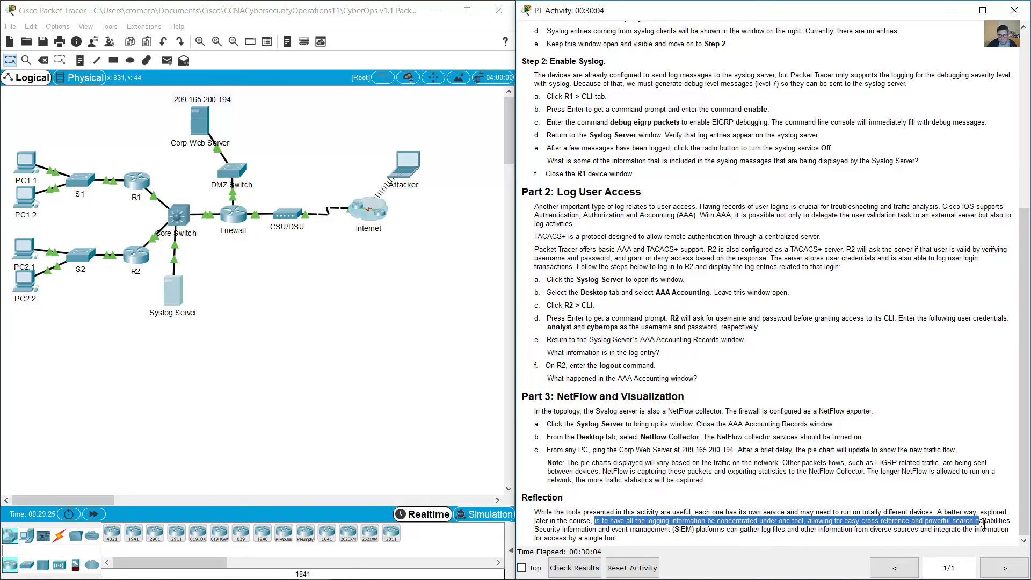
left_click_drag(987, 522, 1011, 523)
left_click_drag(539, 530, 735, 531)
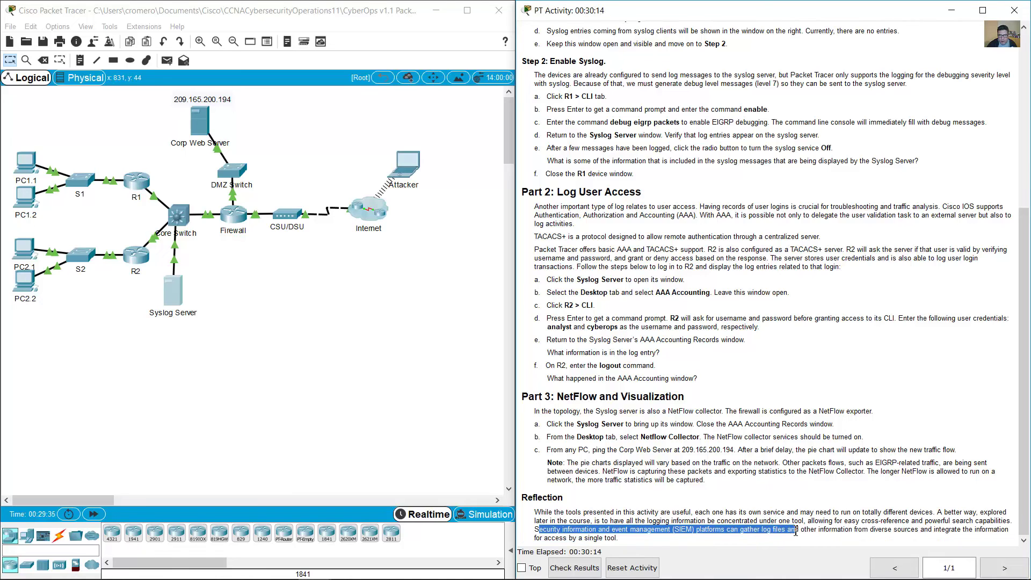
left_click_drag(815, 533, 617, 540)
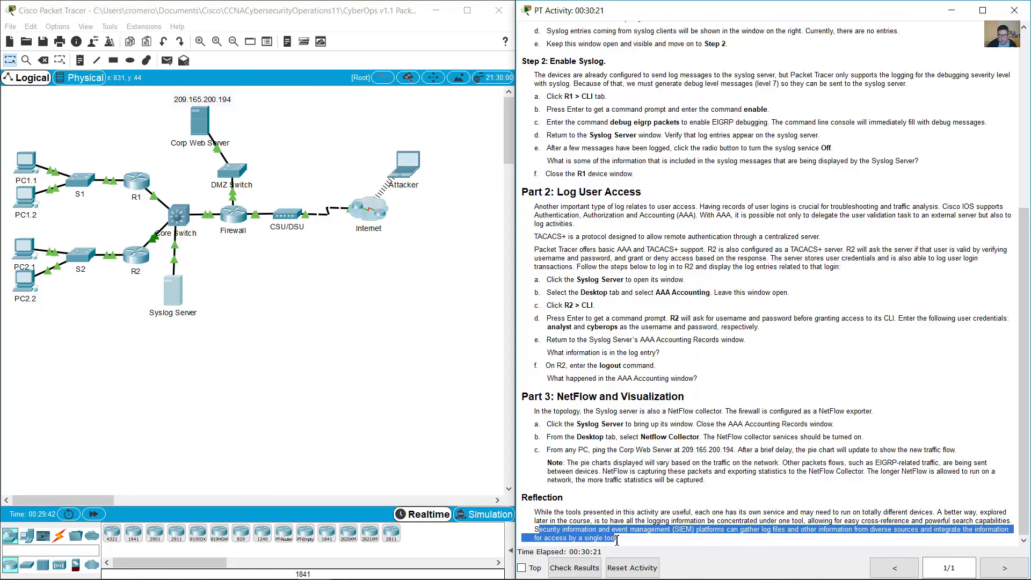
left_click(650, 543)
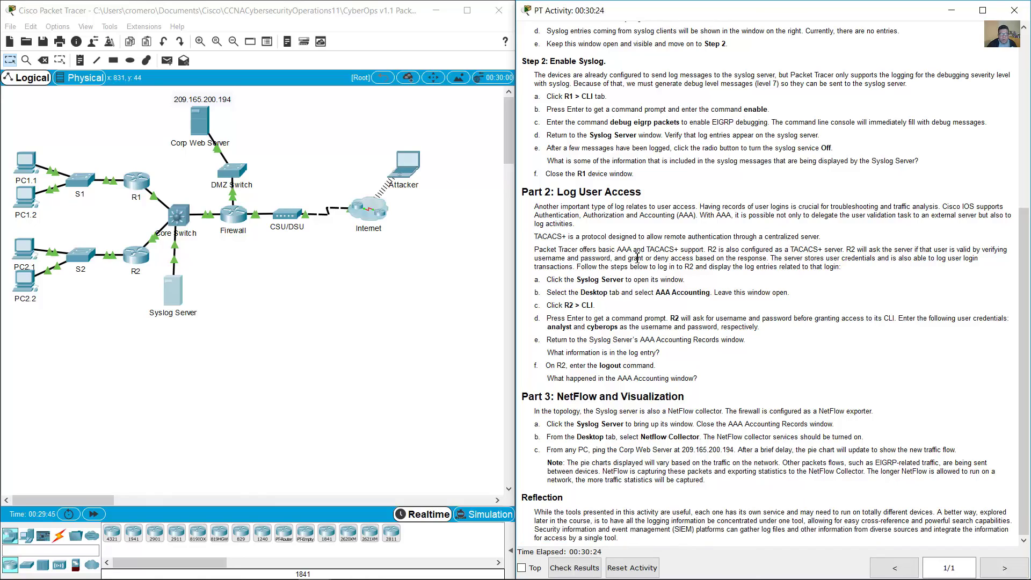